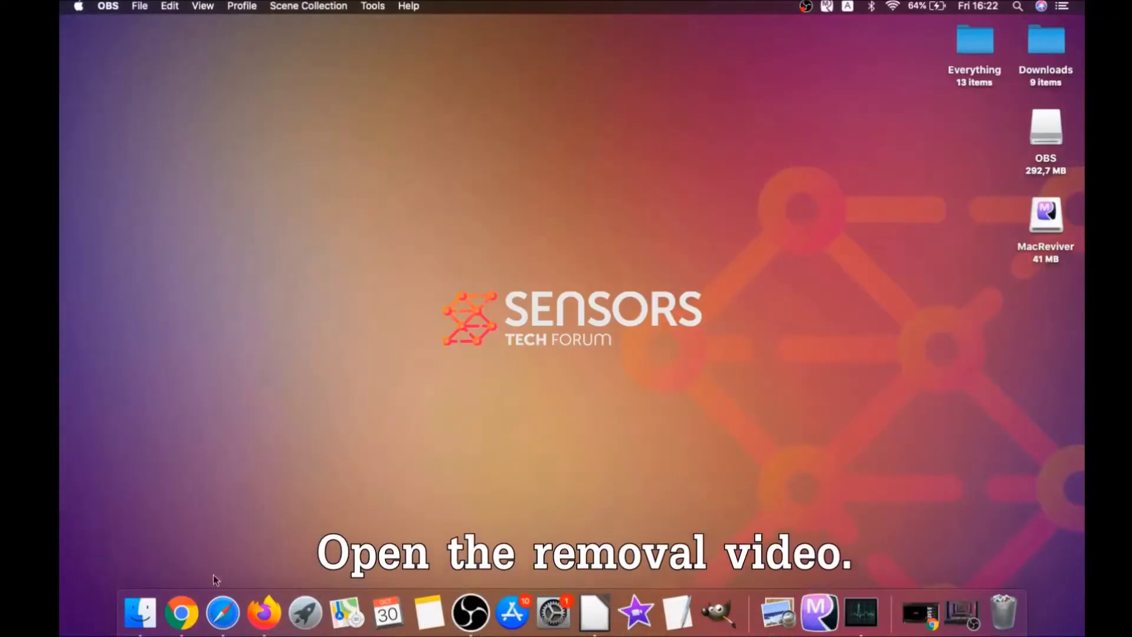
Restore the minimized Chrome window showing the 'How to Remove a Mac Virus (Updated 2020)' video.
left_click(189, 611)
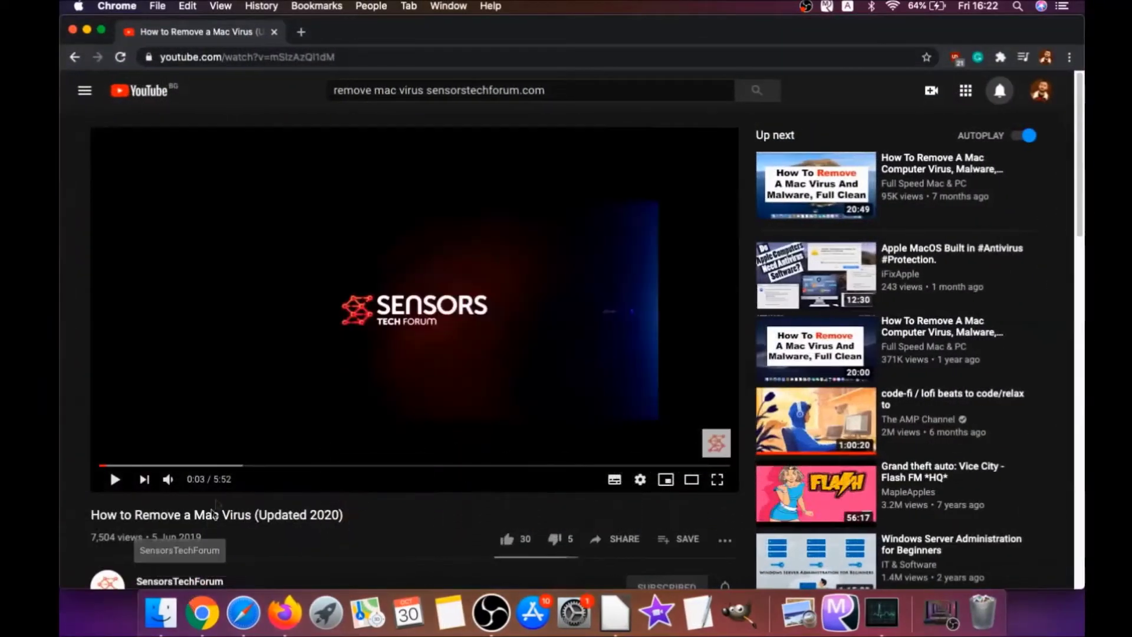
Download the SpyHunter for Mac installer from the removal guide linked in the video description.
scroll(276, 386, "down", 5)
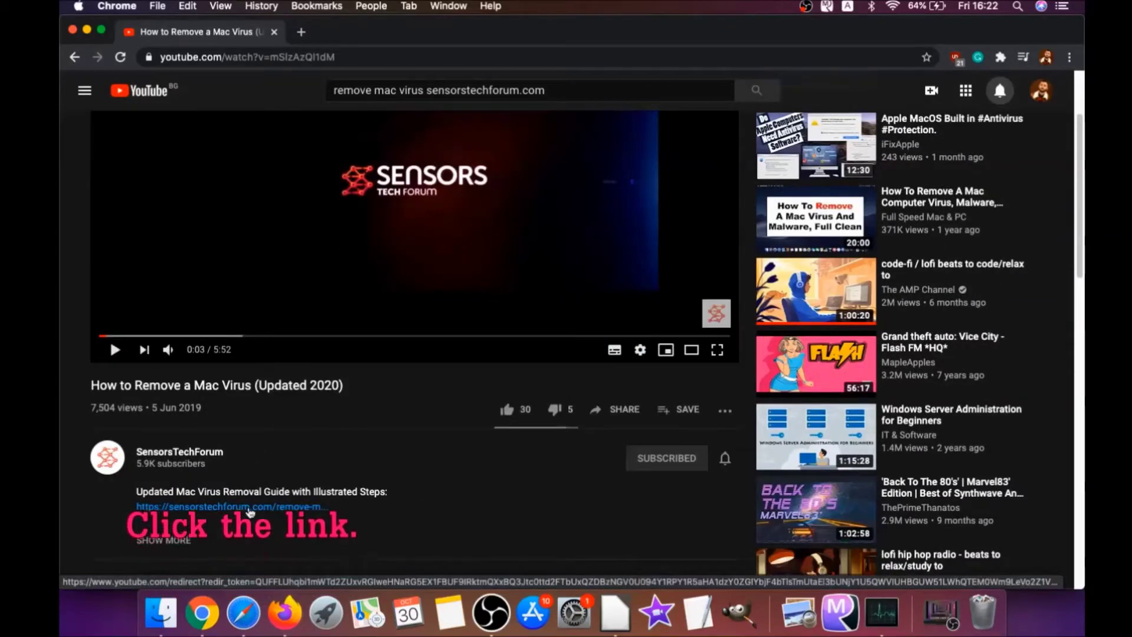
left_click(243, 510)
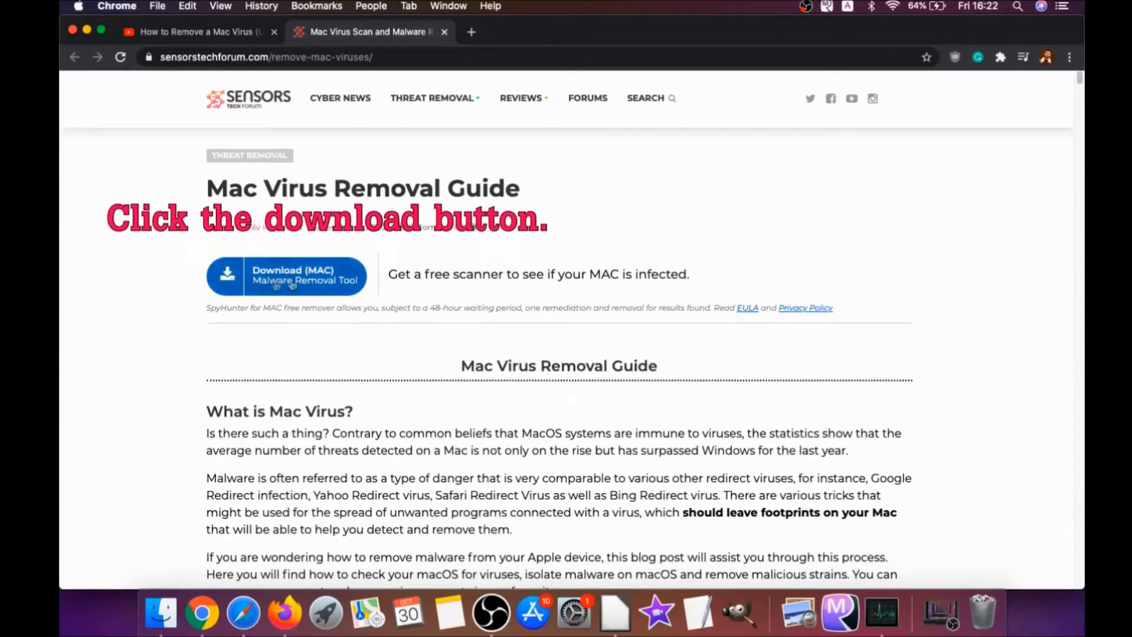
left_click(282, 283)
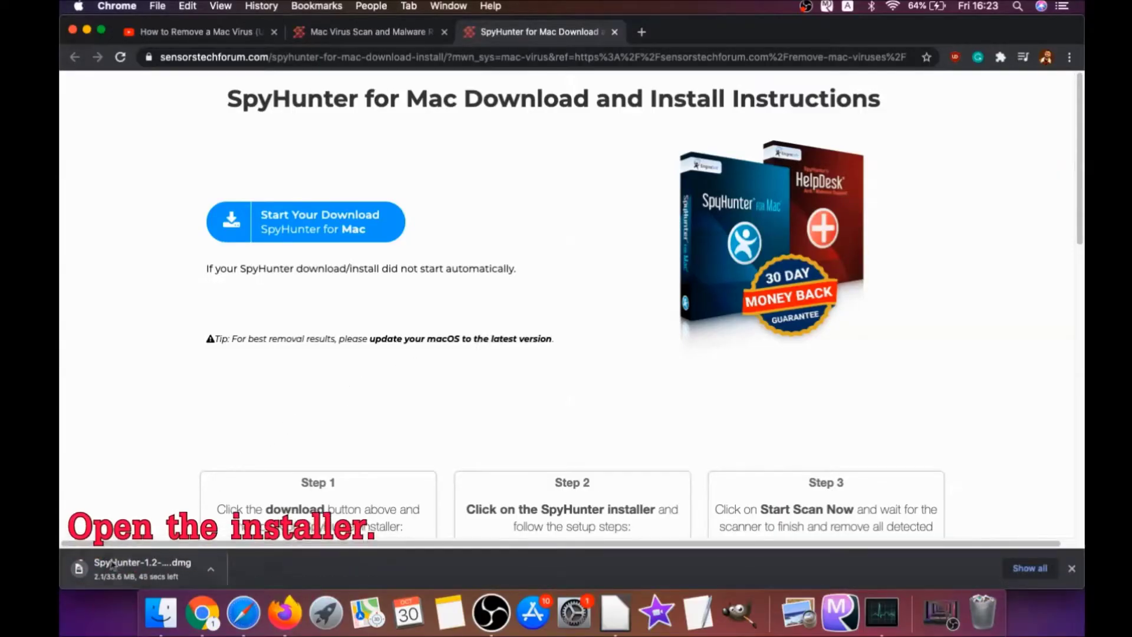
Open the downloaded SpyHunter .dmg, minimize Chrome, and launch Install SpyHunter for Mac.app.
left_click(115, 570)
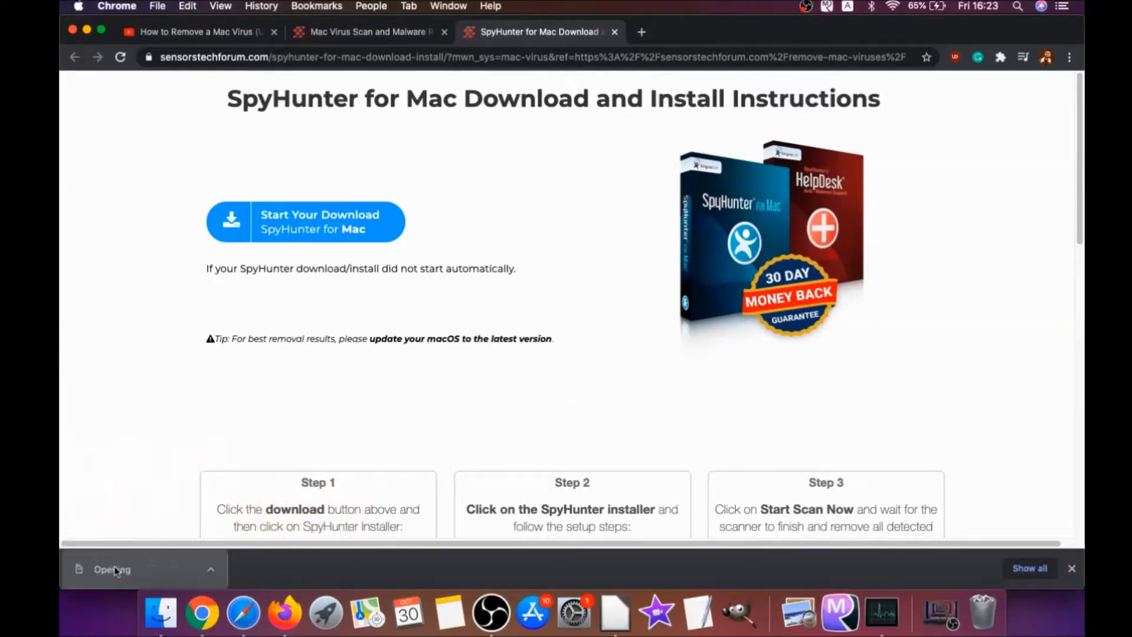
left_click(87, 30)
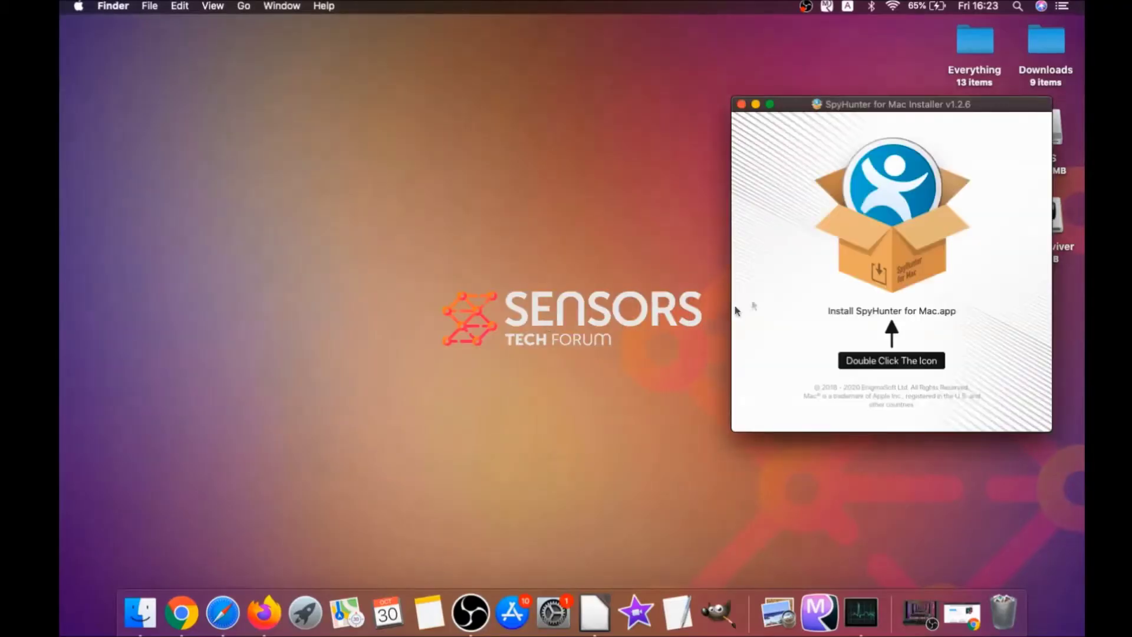
double_click(881, 252)
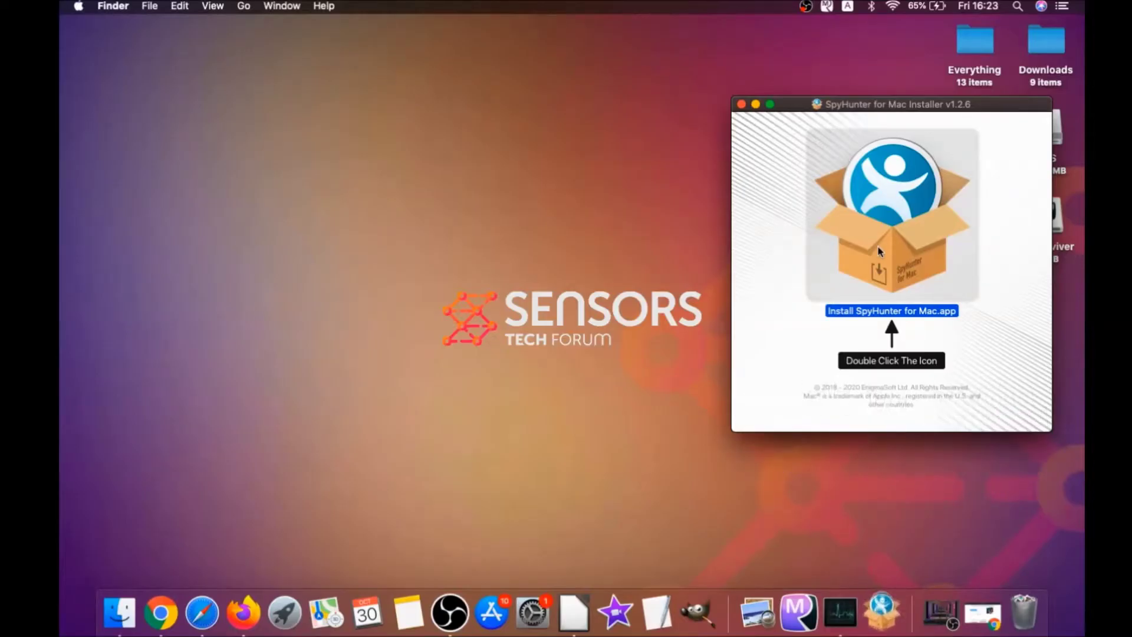
Minimize the disk image window and approve opening the internet-downloaded SpyHunter installer.
left_click(756, 104)
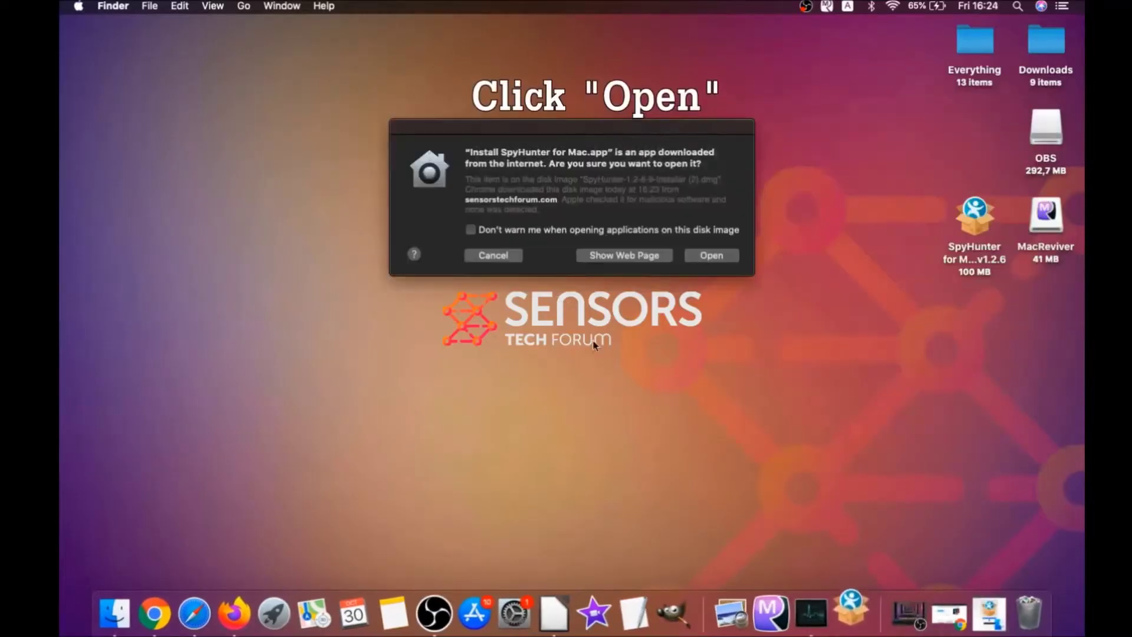
left_click(698, 255)
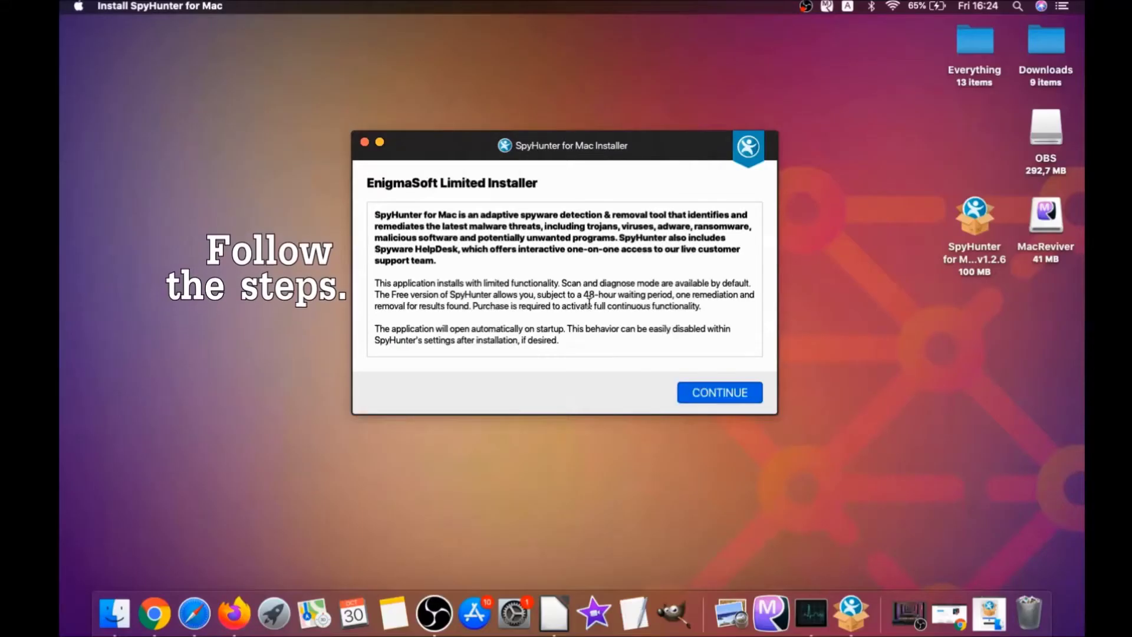
Accept the SpyHunter EULA and install SpyHunter for Mac.
left_click(693, 393)
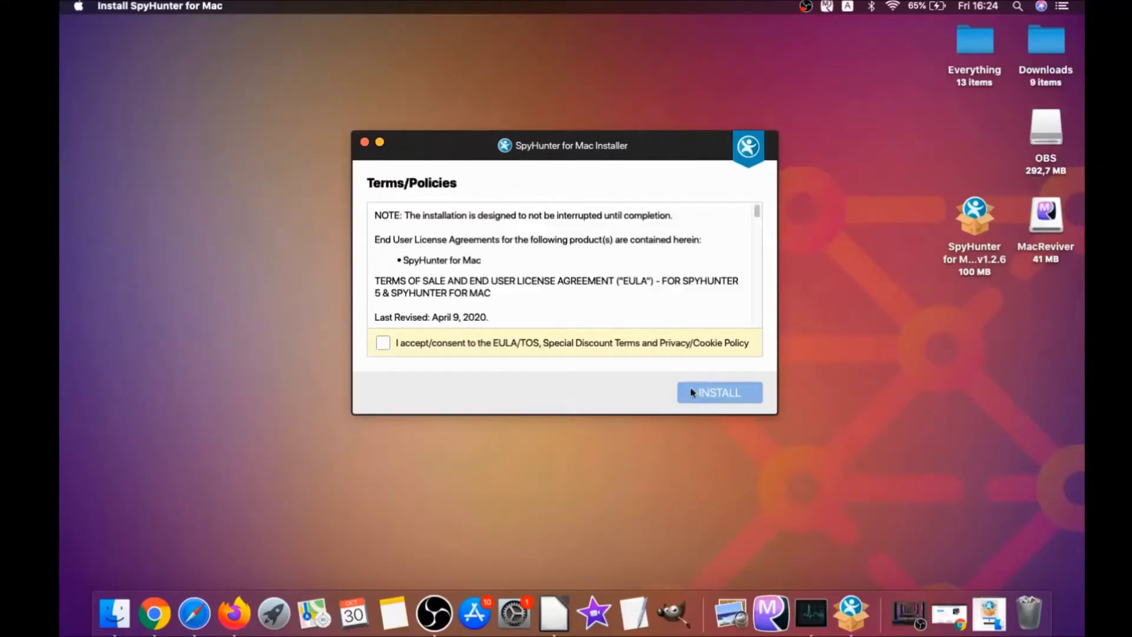
left_click(384, 343)
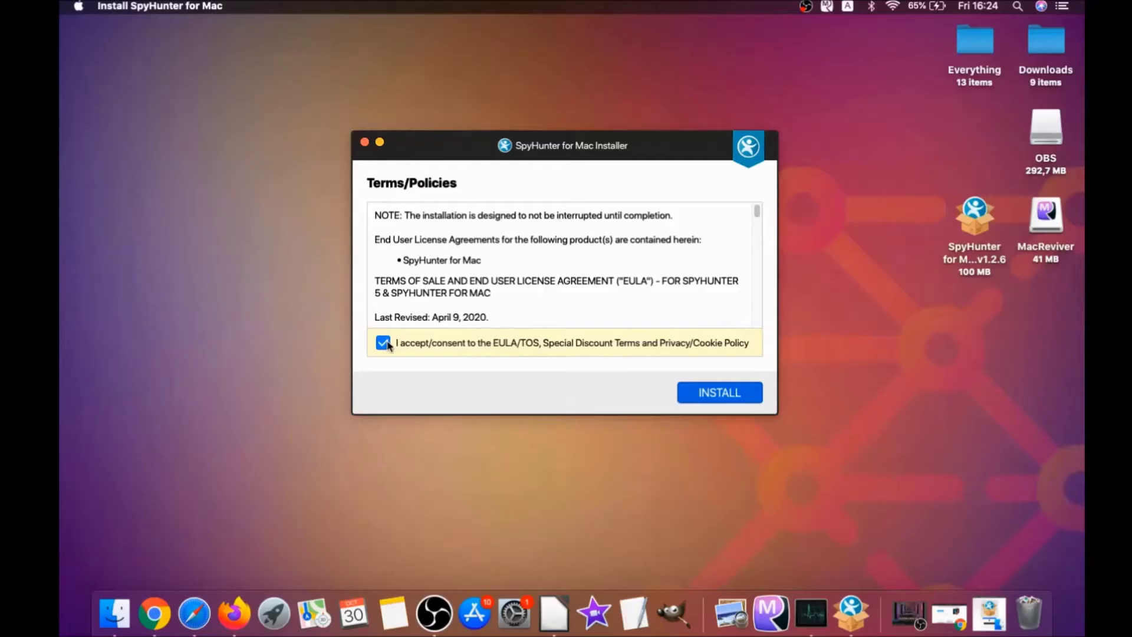
left_click(693, 393)
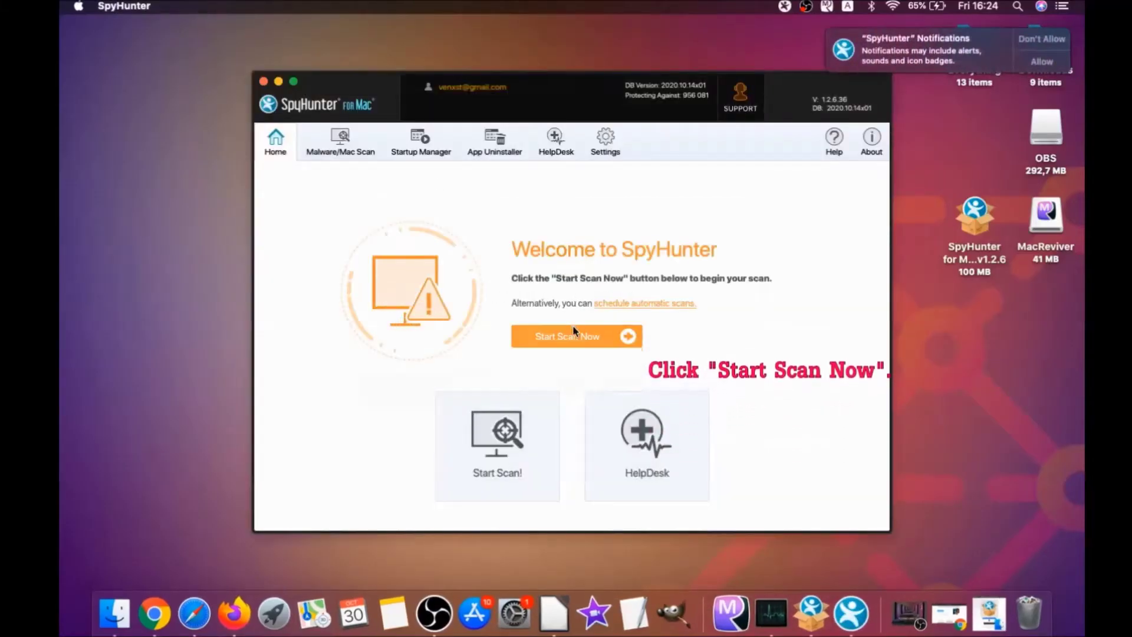
Run a SpyHunter scan of the Mac for threats.
left_click(574, 330)
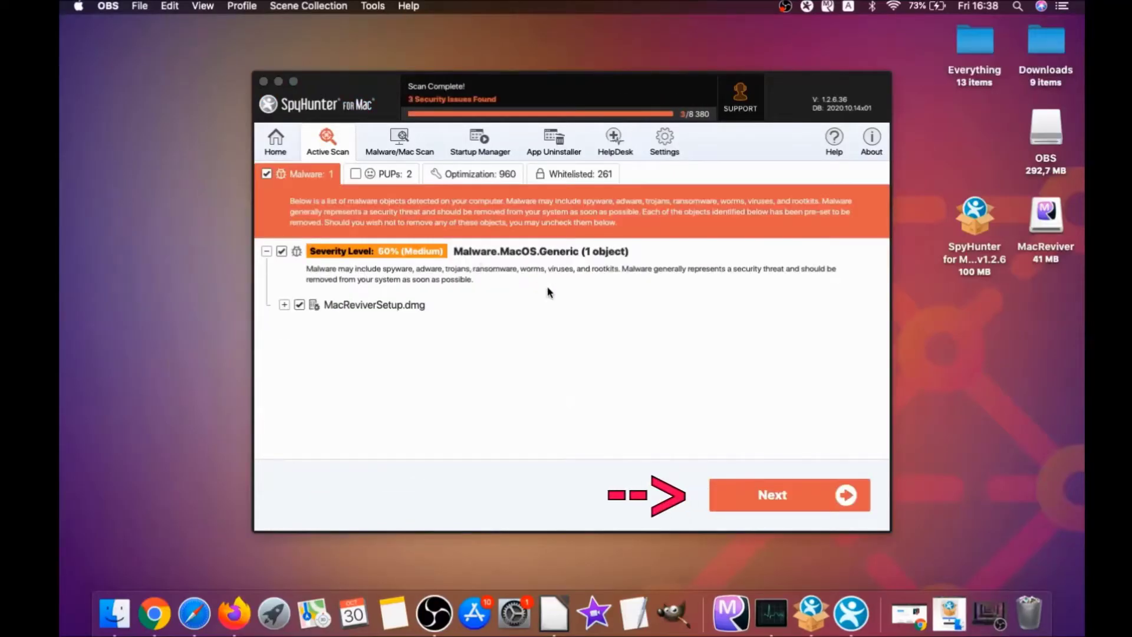
Remove the MacReviverSetup.dmg malware and both MacReviver PUPs, then finish in SpyHunter.
left_click(776, 500)
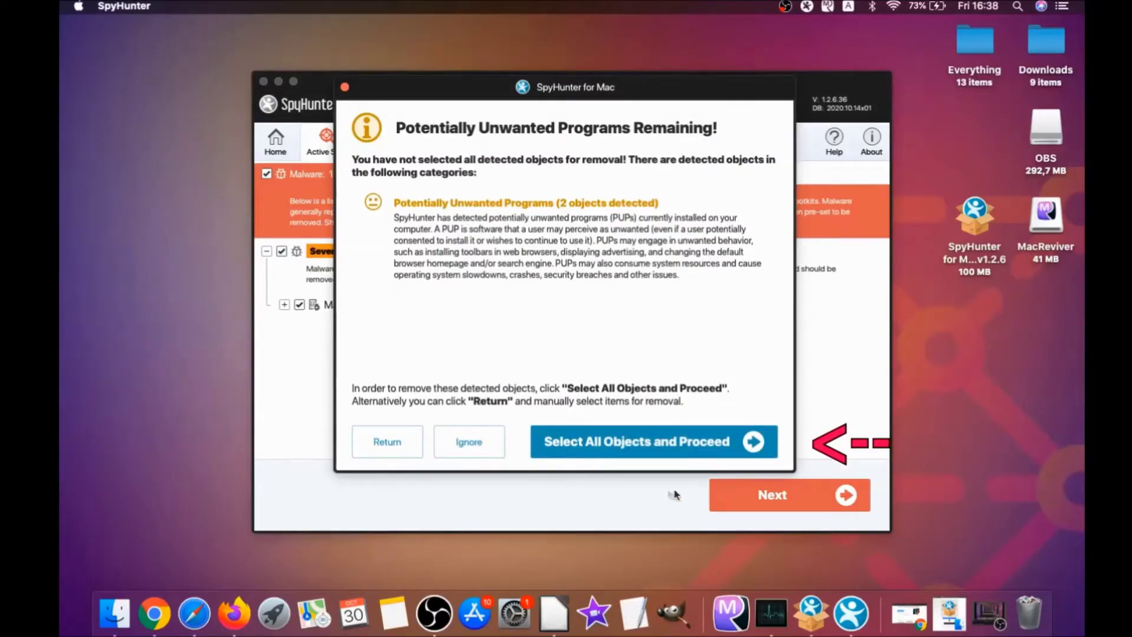
left_click(456, 444)
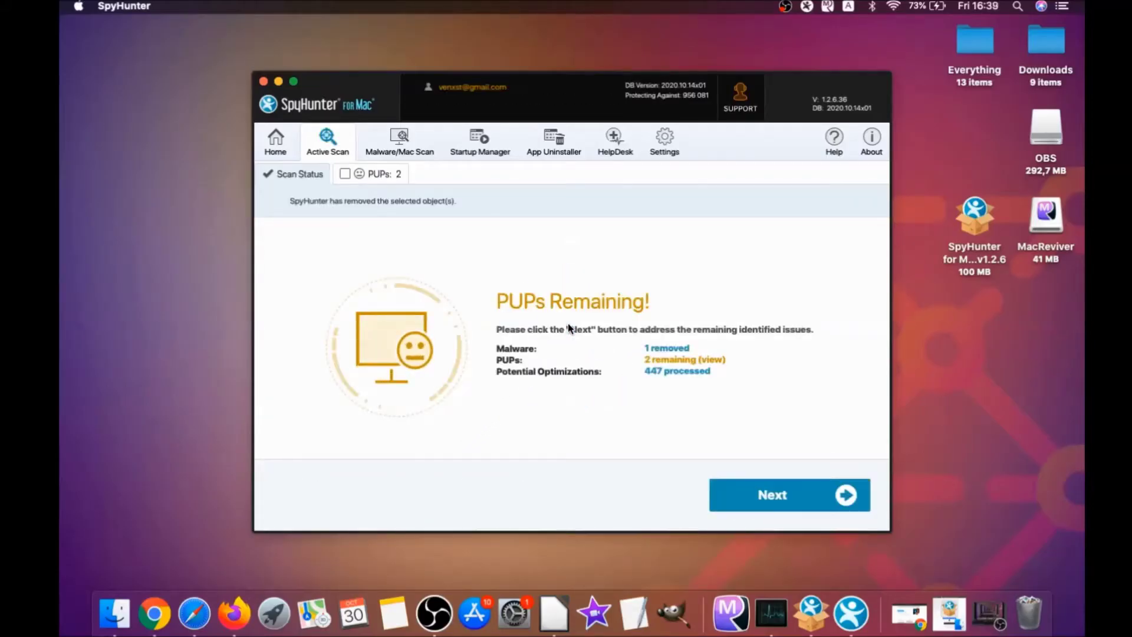
left_click(381, 174)
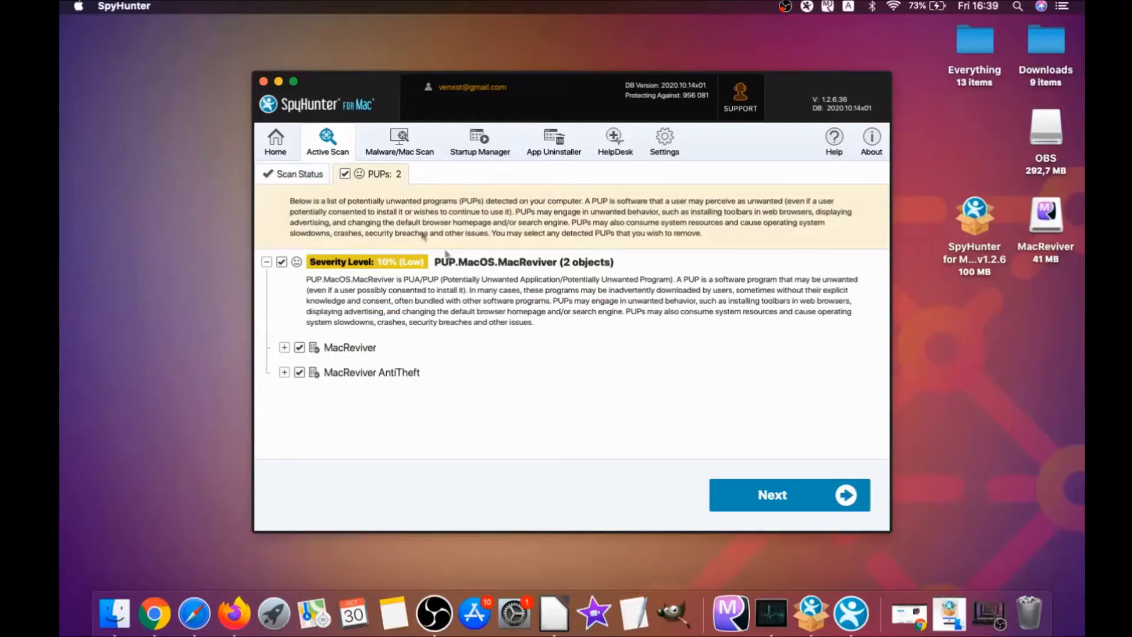
left_click(784, 483)
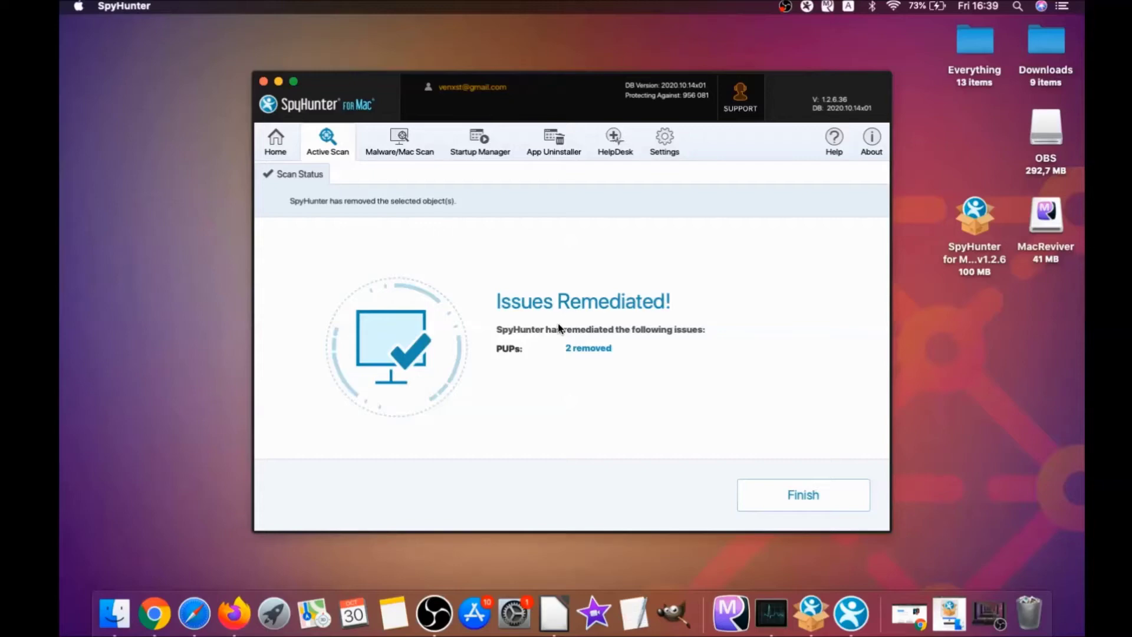
left_click(810, 496)
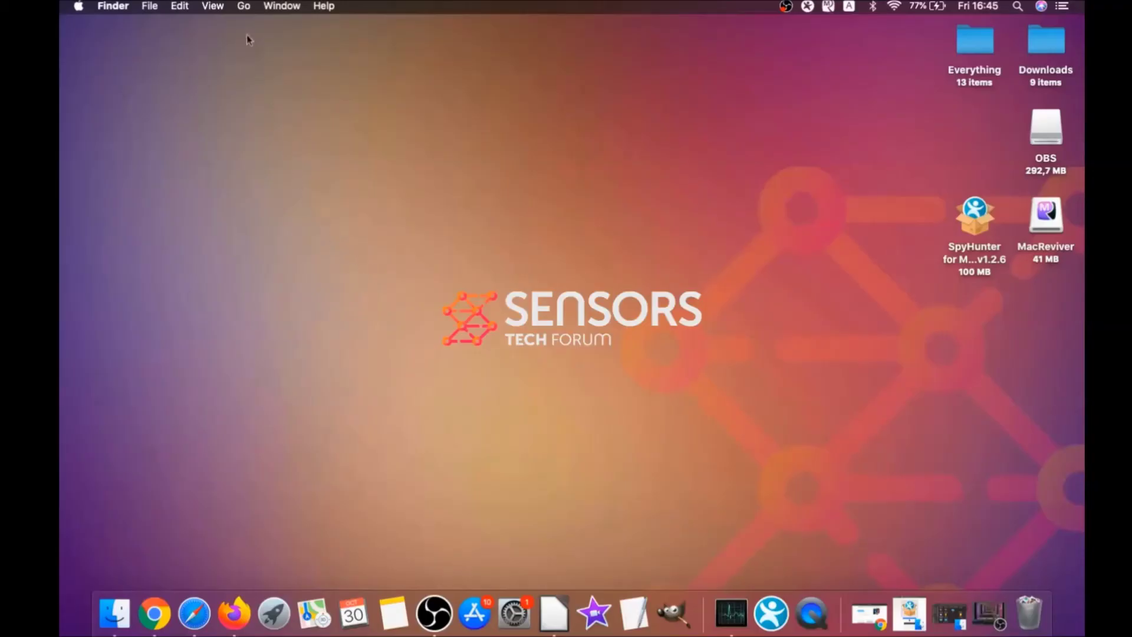
left_click(244, 7)
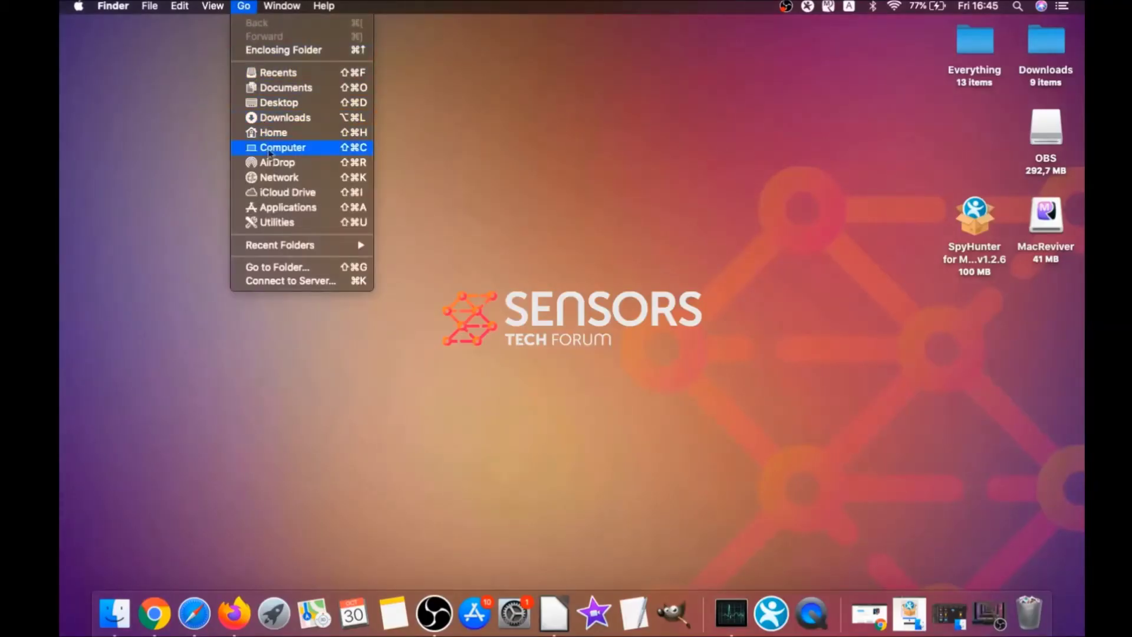
Move MacReviver.app from the Applications folder to the Bin.
left_click(284, 206)
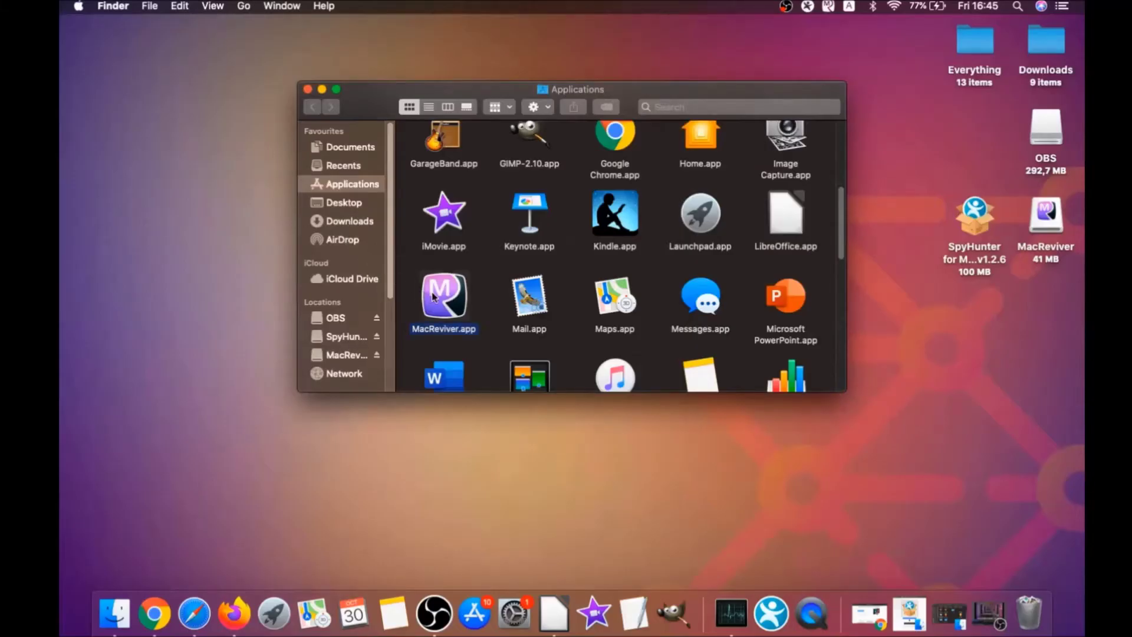
left_click(434, 296)
left_click_drag(430, 304, 1027, 604)
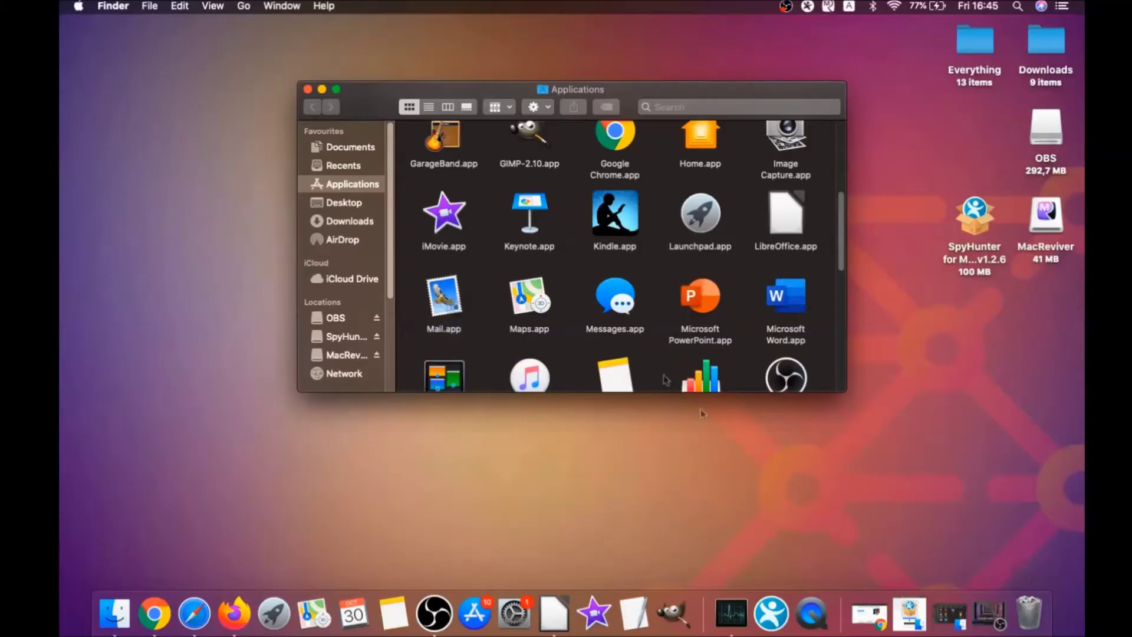
left_click(307, 89)
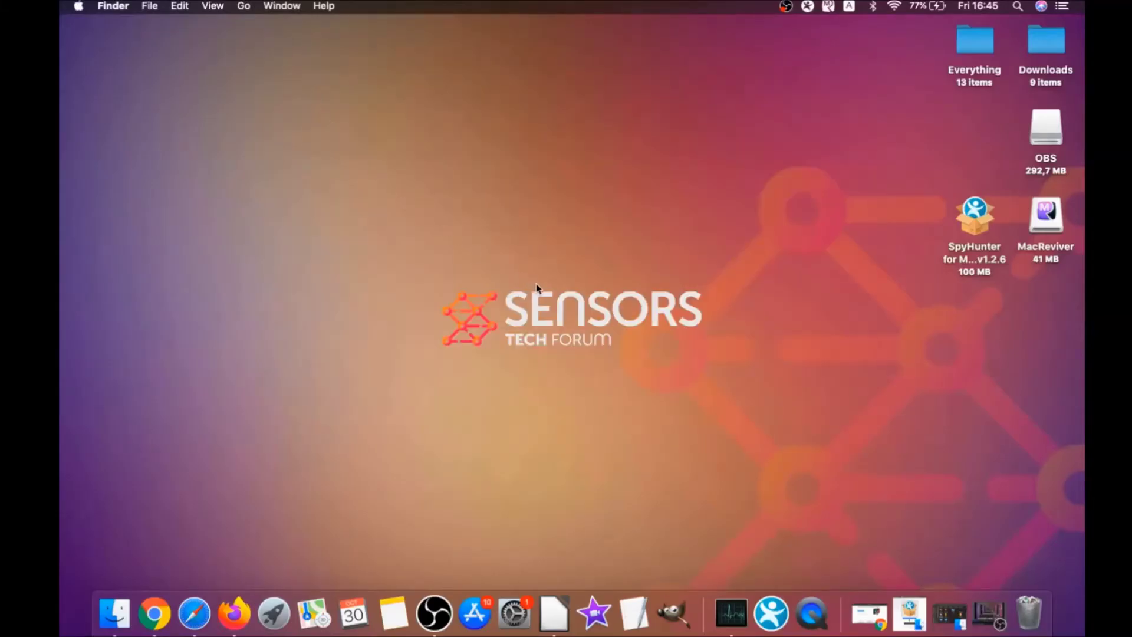
Launch Activity Monitor from the Utilities folder.
left_click(246, 7)
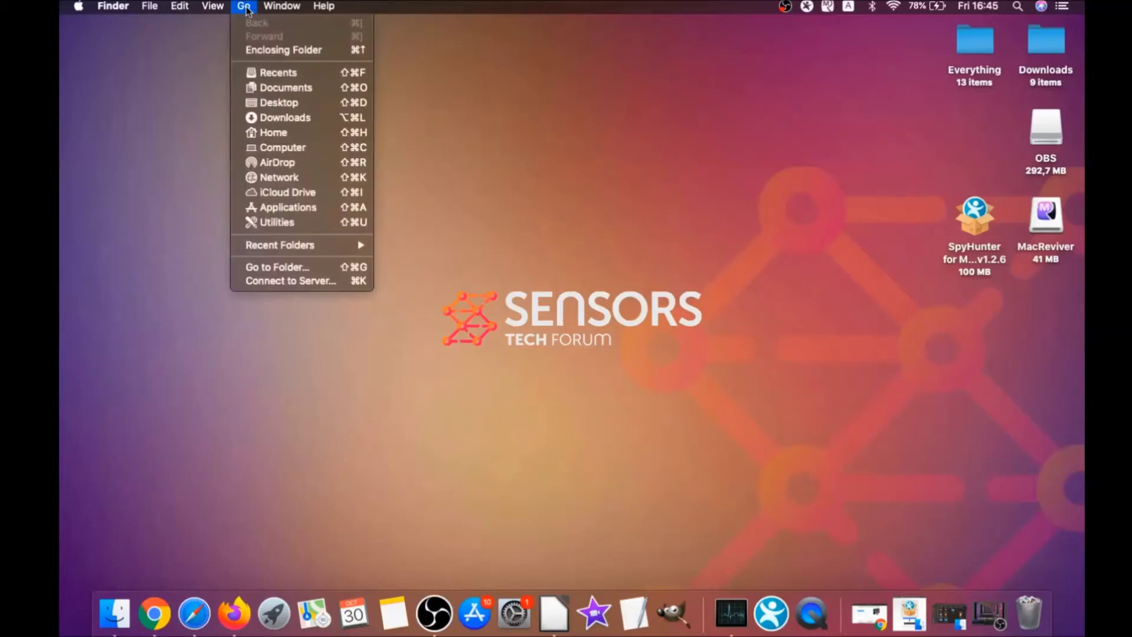
left_click(298, 228)
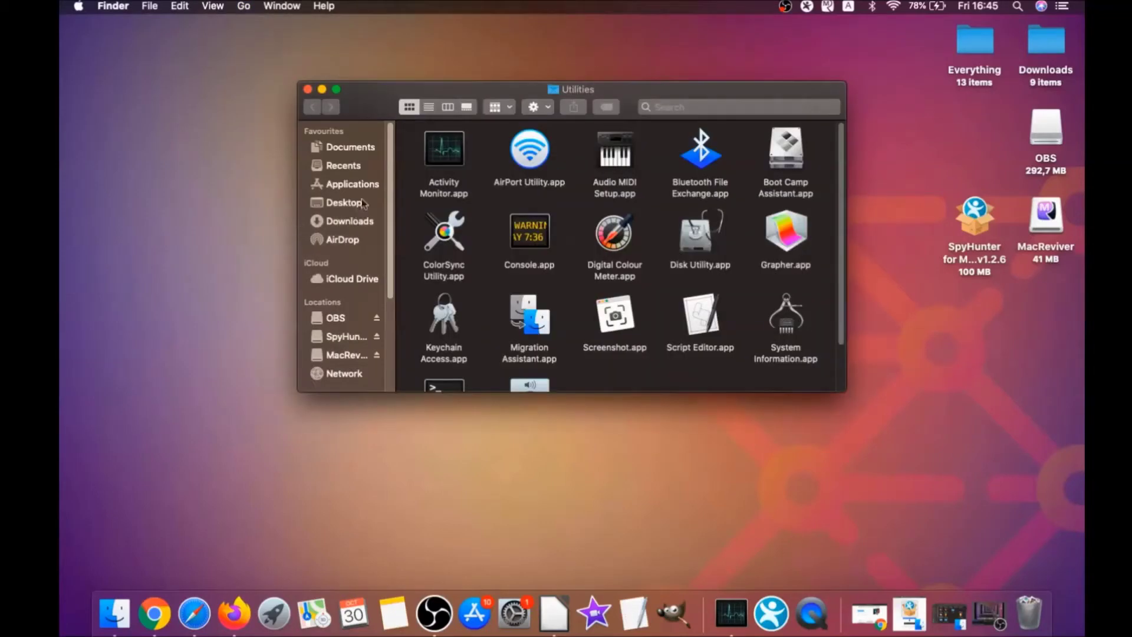
double_click(444, 152)
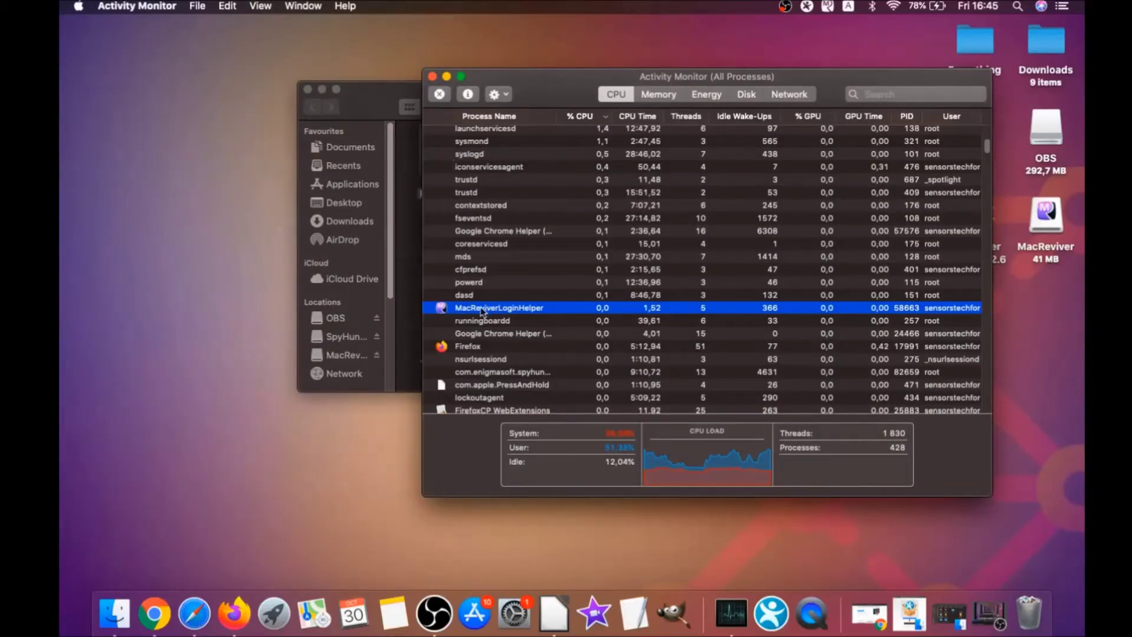
Force-quit the lsd process in Activity Monitor.
left_click(480, 313)
scroll(483, 309, "down", 10)
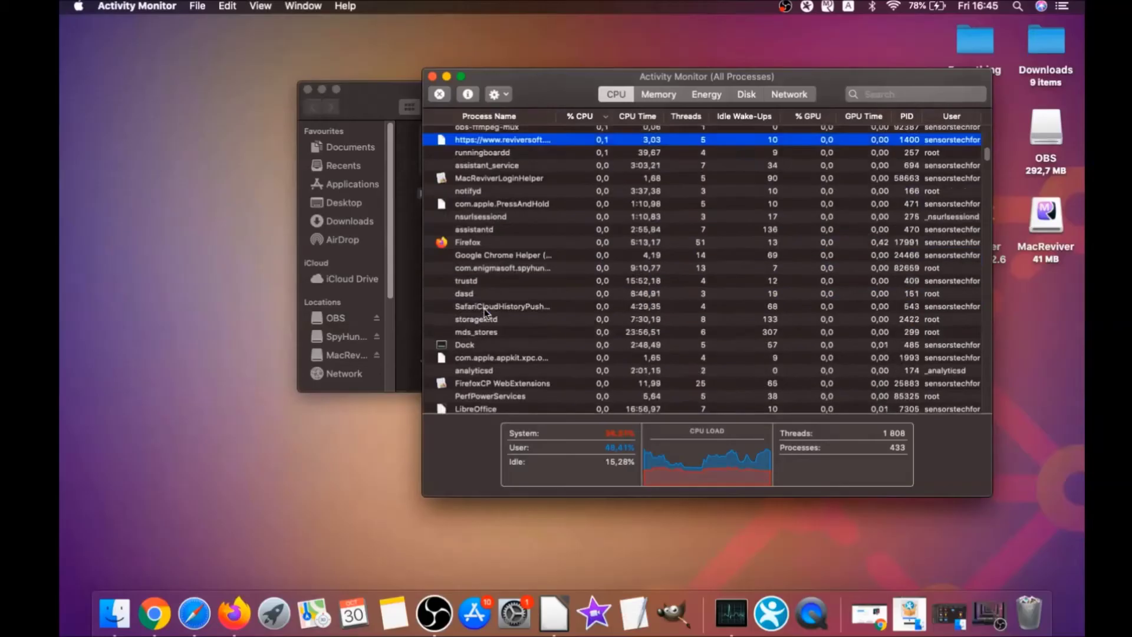
scroll(472, 355, "up", 5)
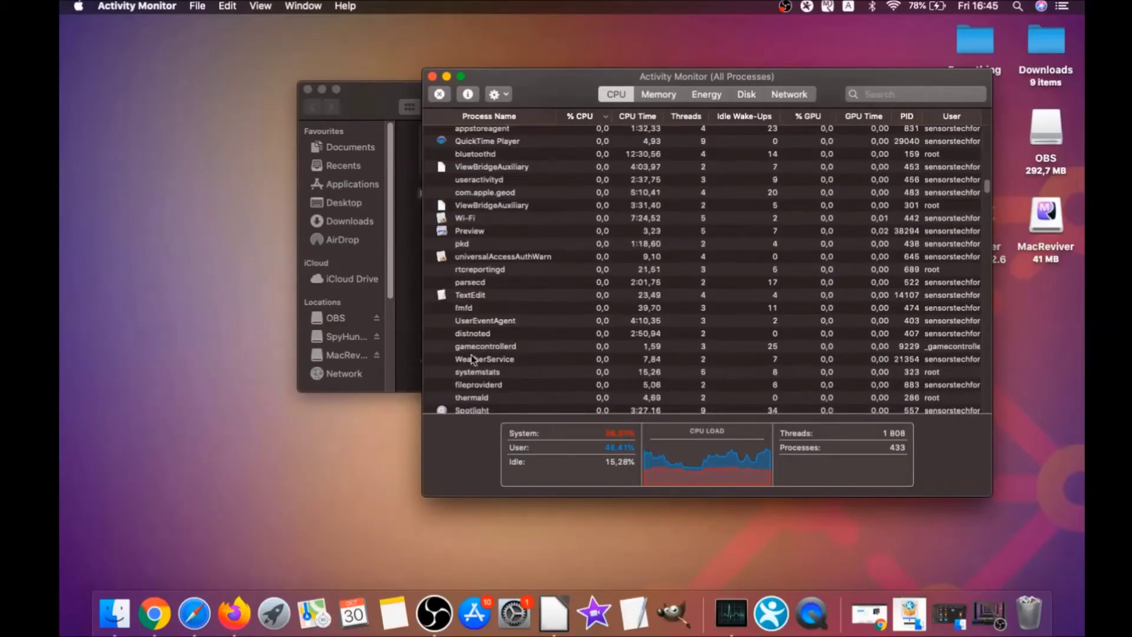
scroll(479, 331, "up", 4)
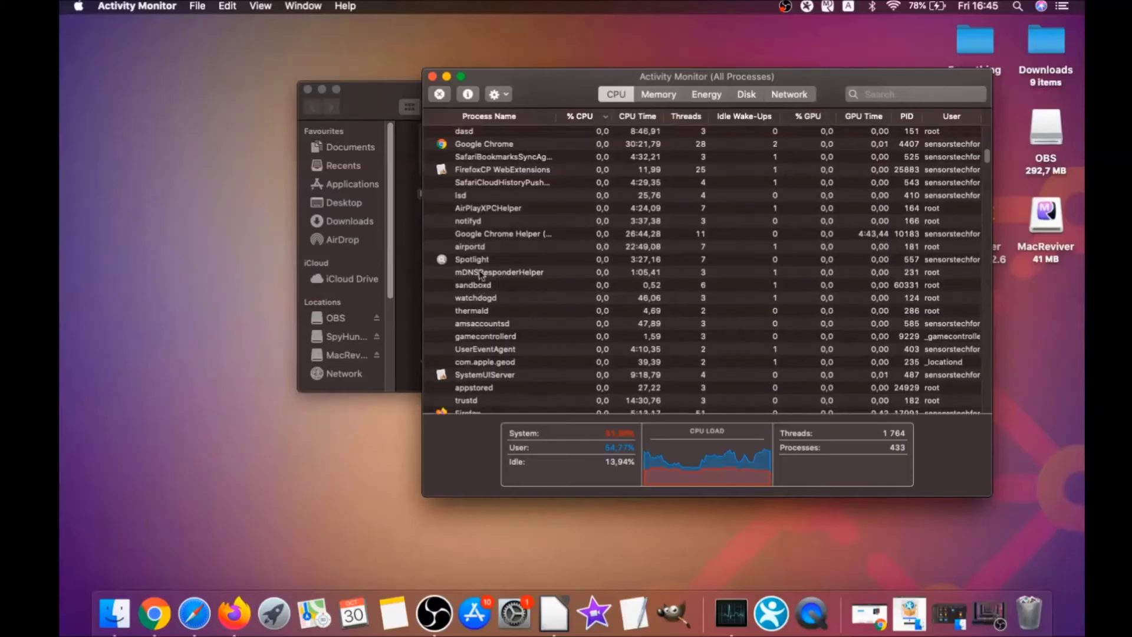
left_click(476, 247)
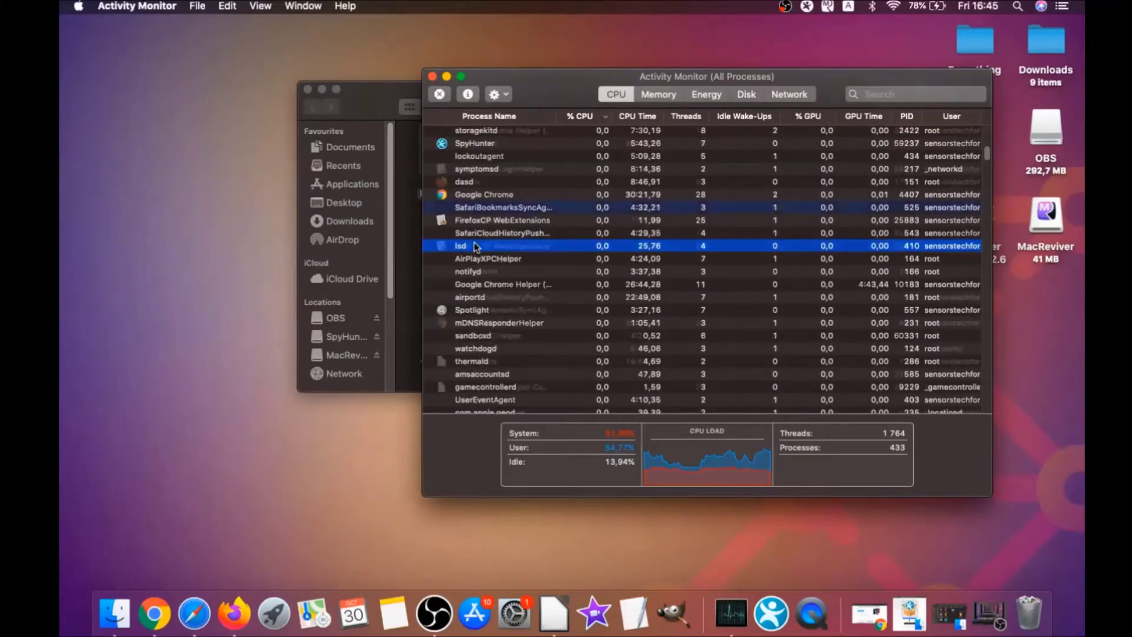
left_click(440, 94)
left_click(773, 180)
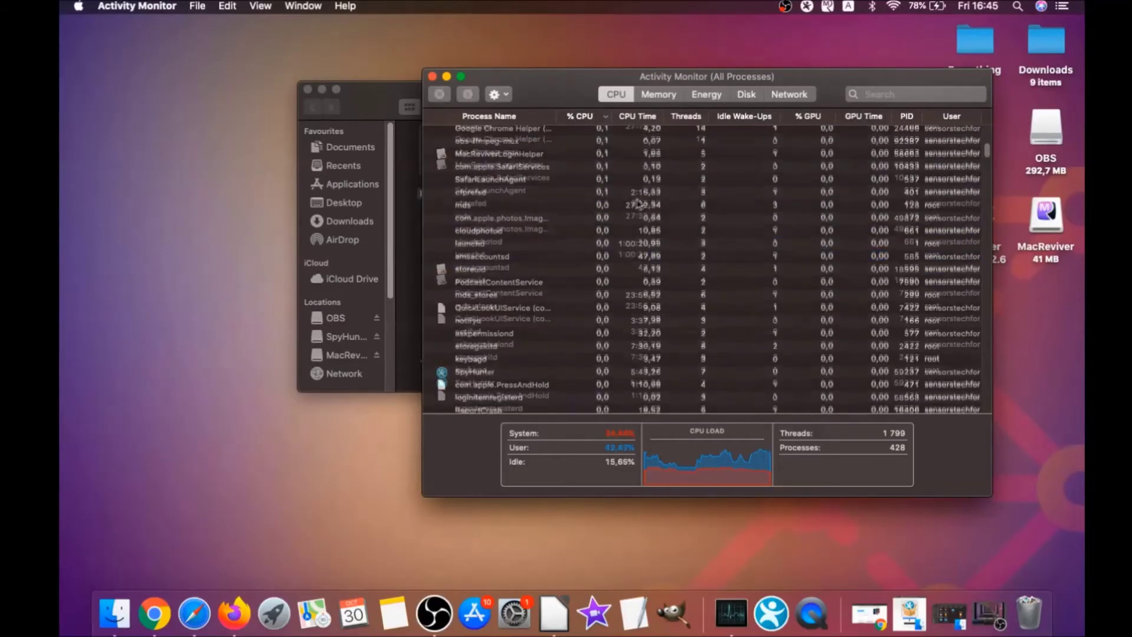
Force-quit MacReviverLoginHelper, then close Activity Monitor and the Utilities window.
left_click(524, 208)
left_click(447, 99)
left_click(731, 180)
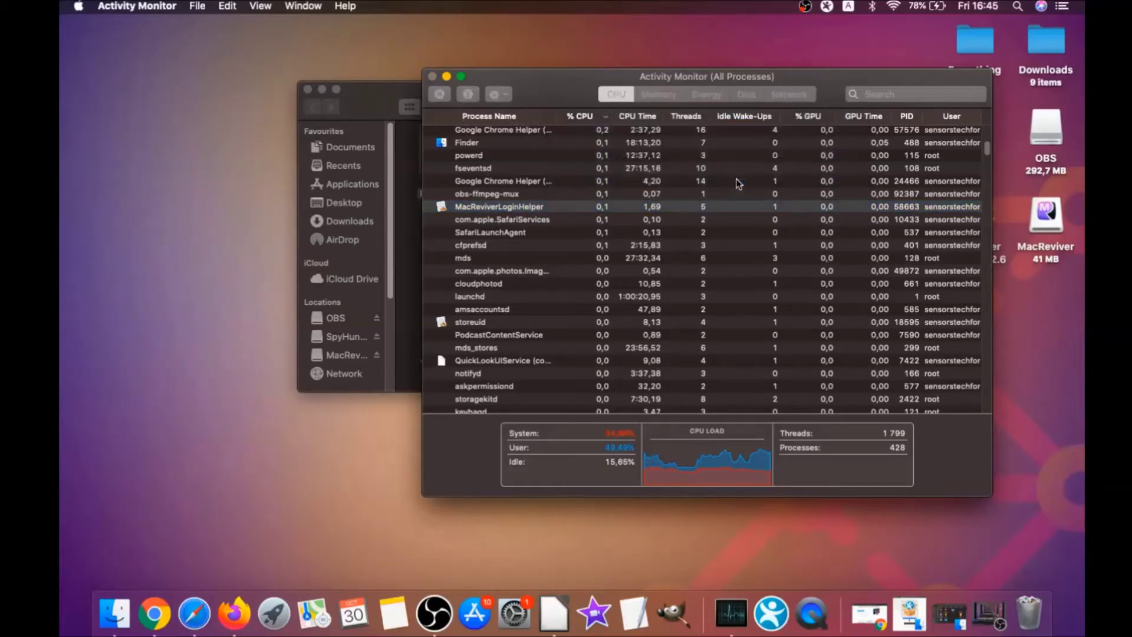
scroll(521, 202, "up", 5)
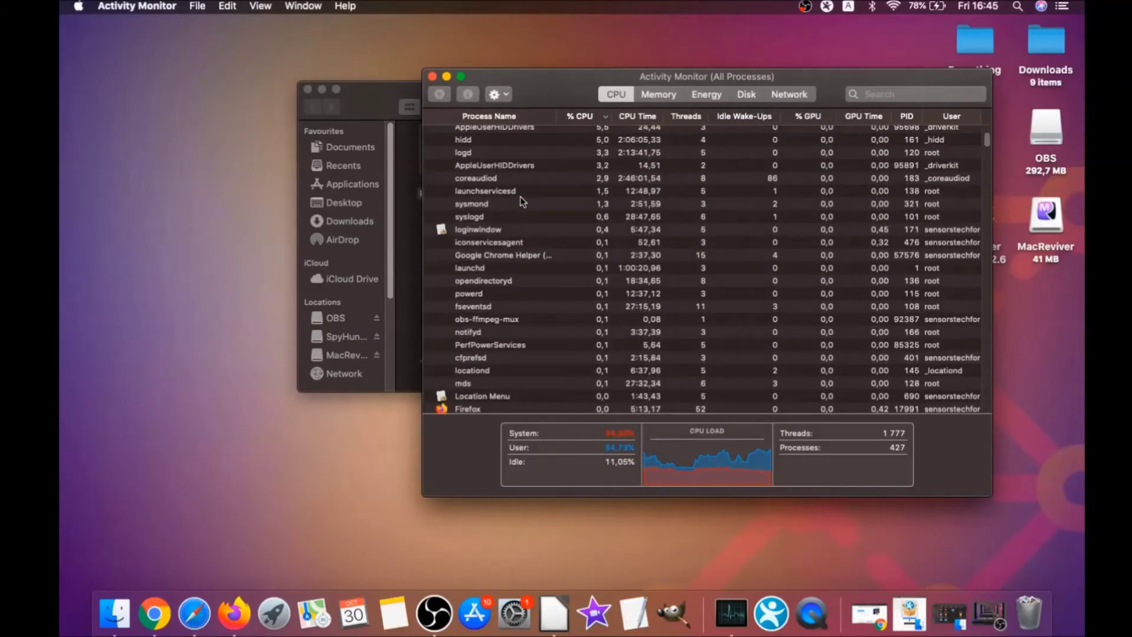
left_click(431, 76)
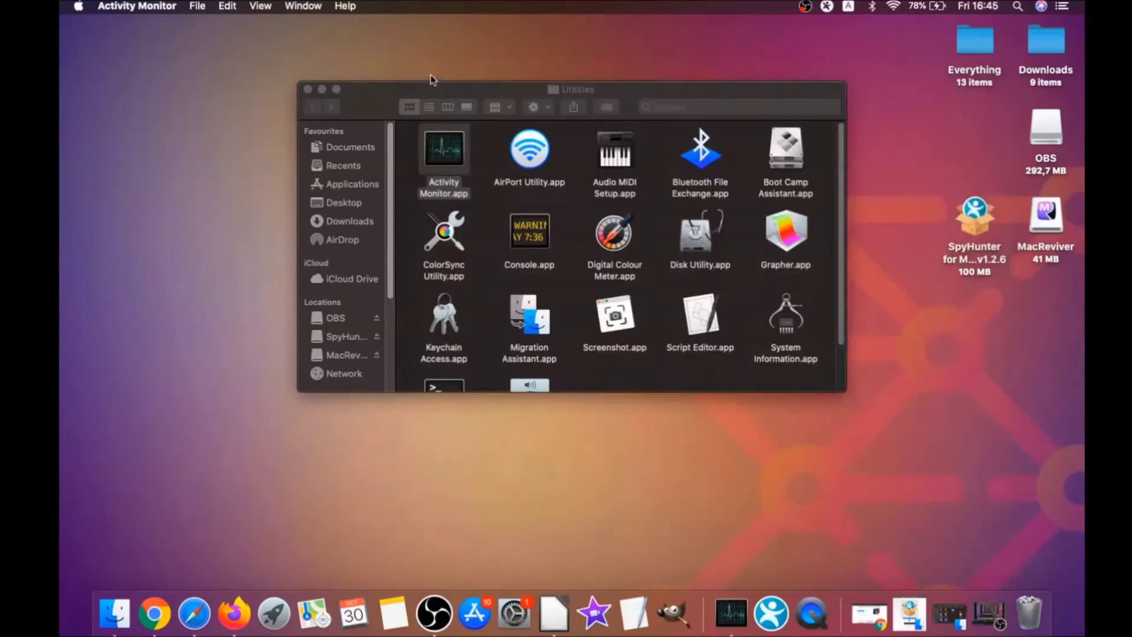
left_click(307, 90)
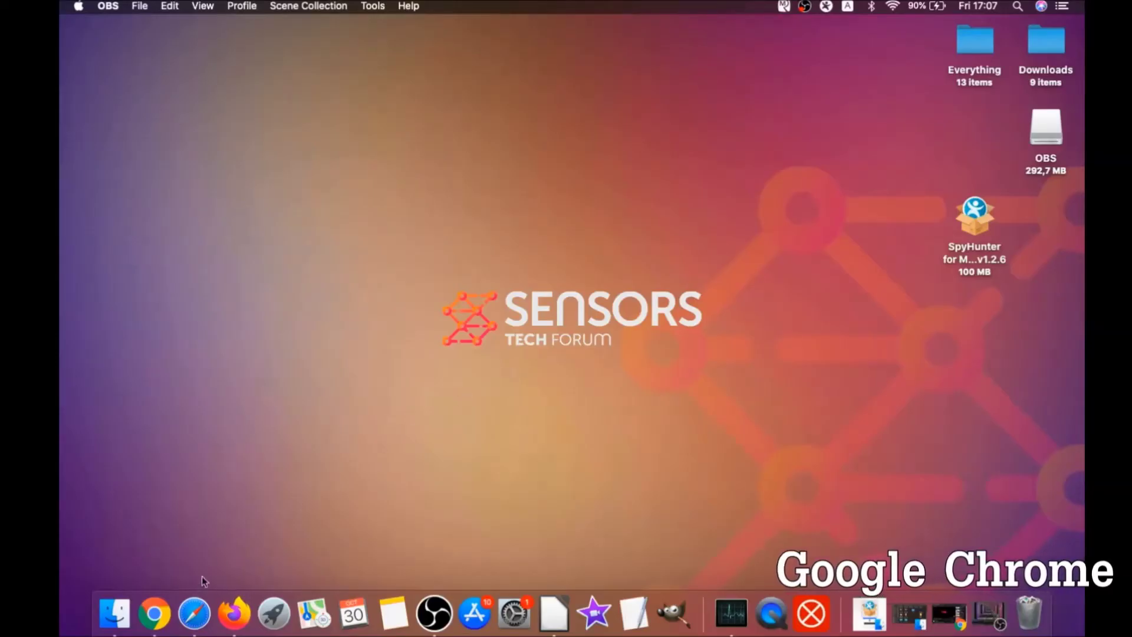
Bring back Chrome and go to about://settings/clearBrowserData.
left_click(154, 614)
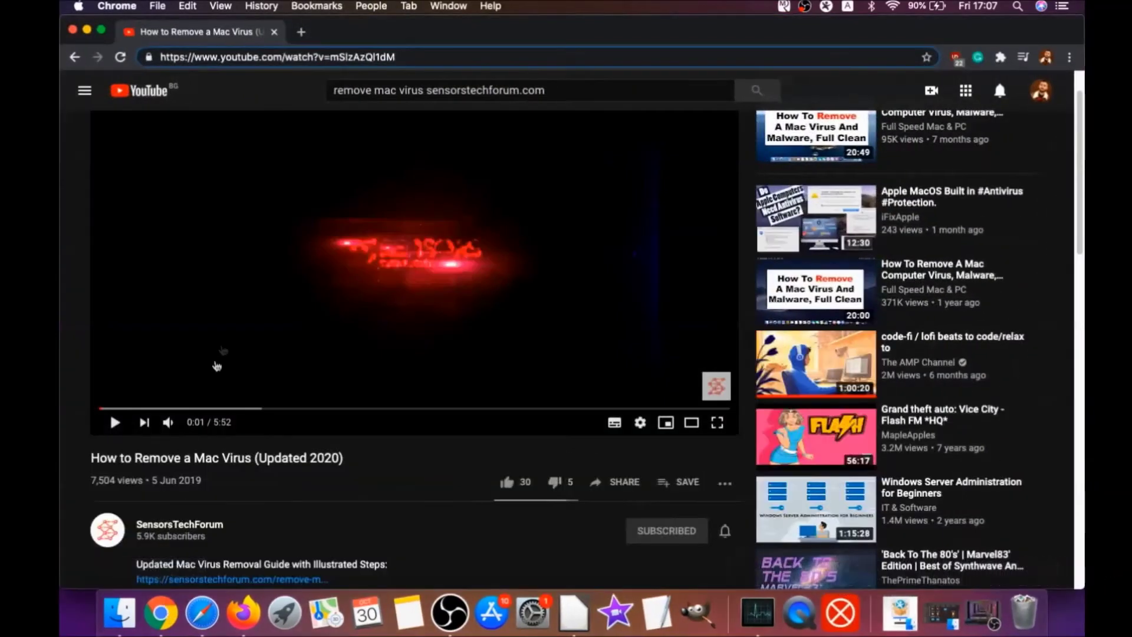
left_click_drag(398, 59, 219, 59)
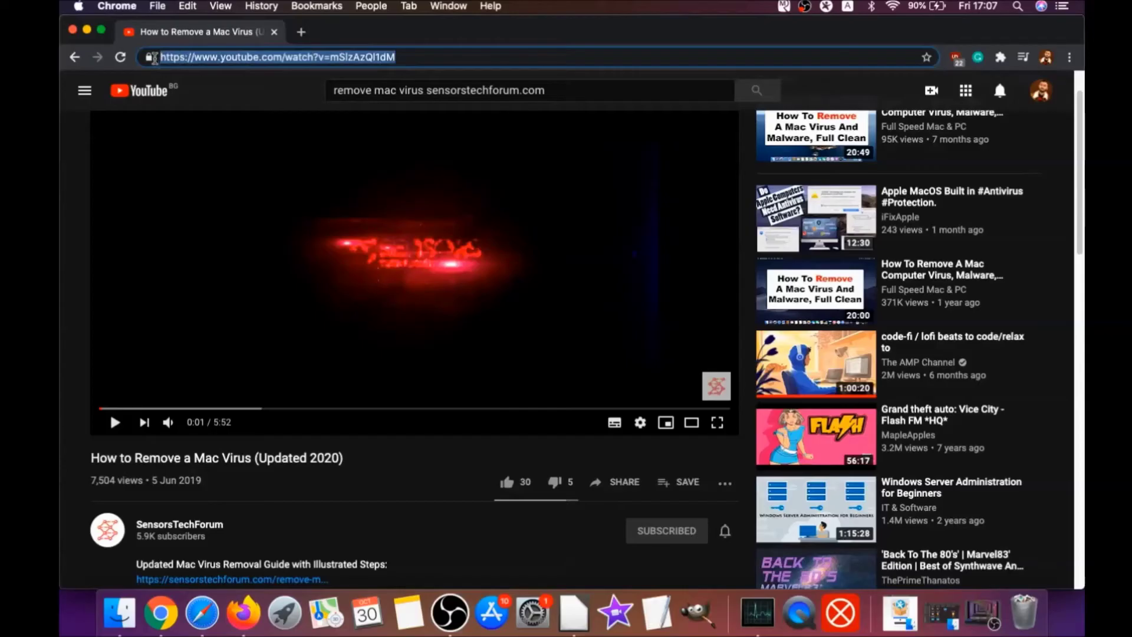
type("about")
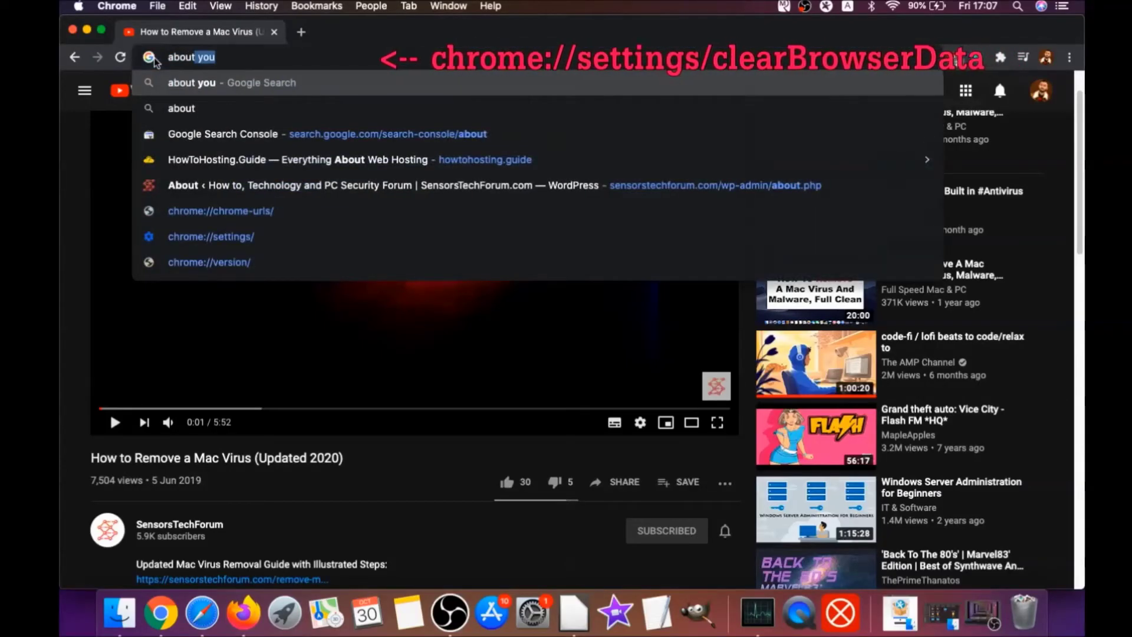
type("://settings/")
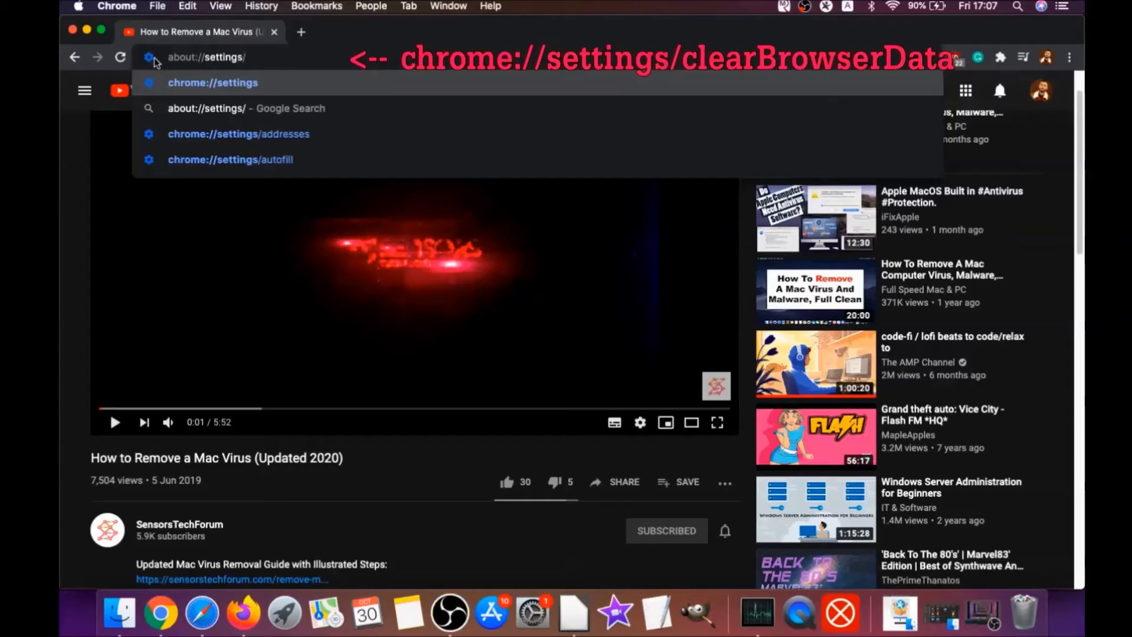
type("clearBrowserData")
key("Return")
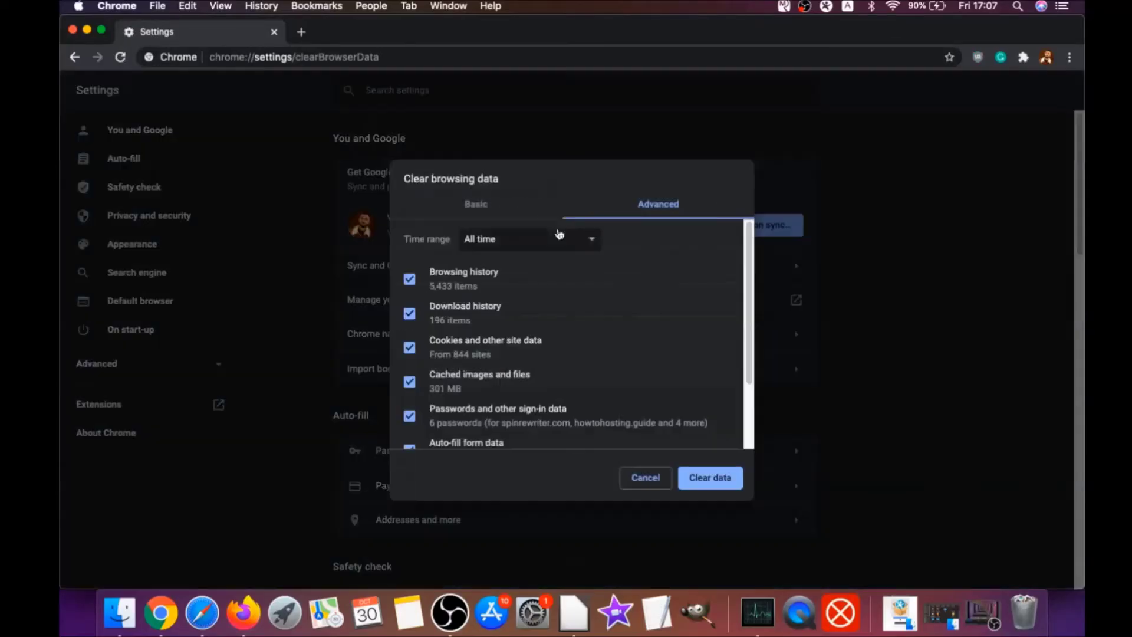
Clear Chrome browsing data for All time, leaving Passwords and other sign-in data unticked.
left_click(517, 242)
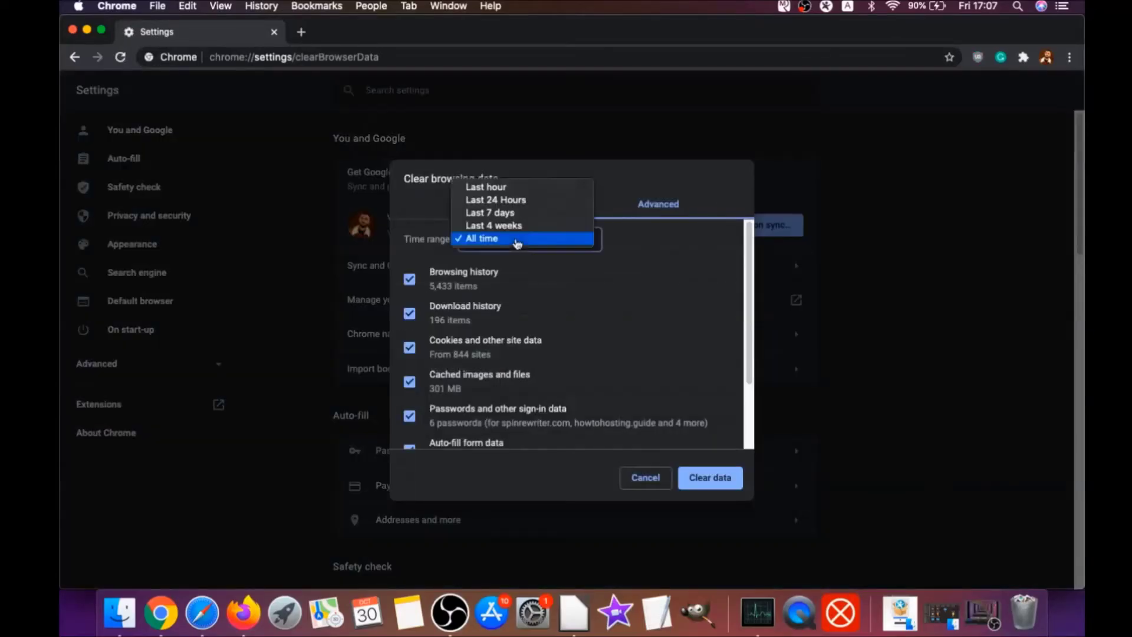
left_click(482, 239)
scroll(496, 269, "down", 1)
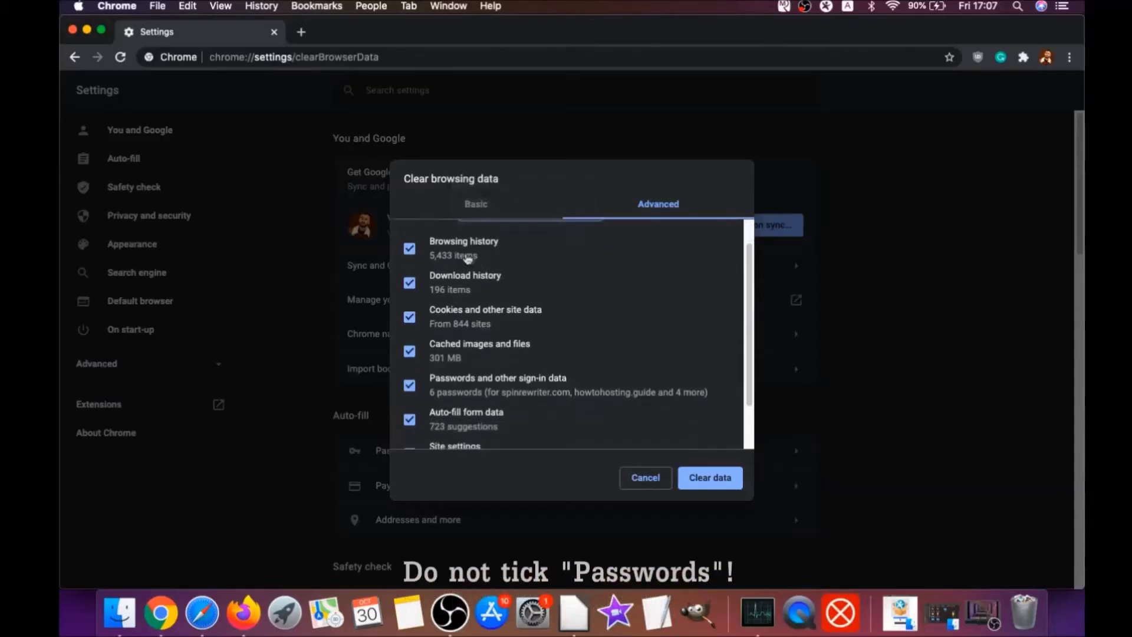
scroll(467, 258, "down", 2)
left_click(410, 329)
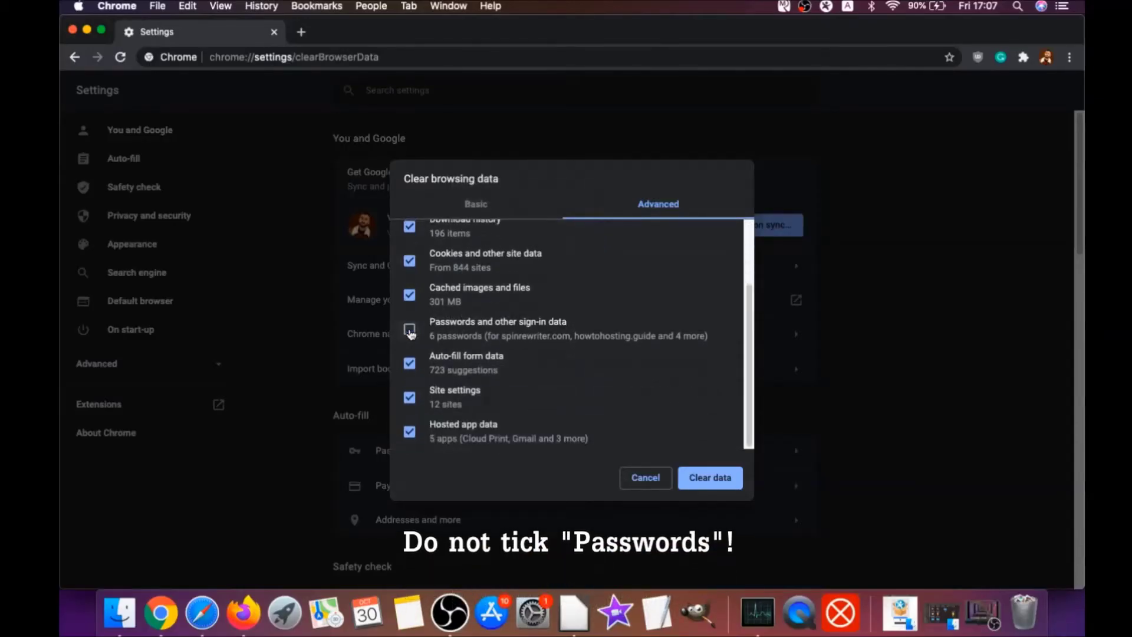
scroll(468, 308, "up", 3)
scroll(449, 373, "down", 3)
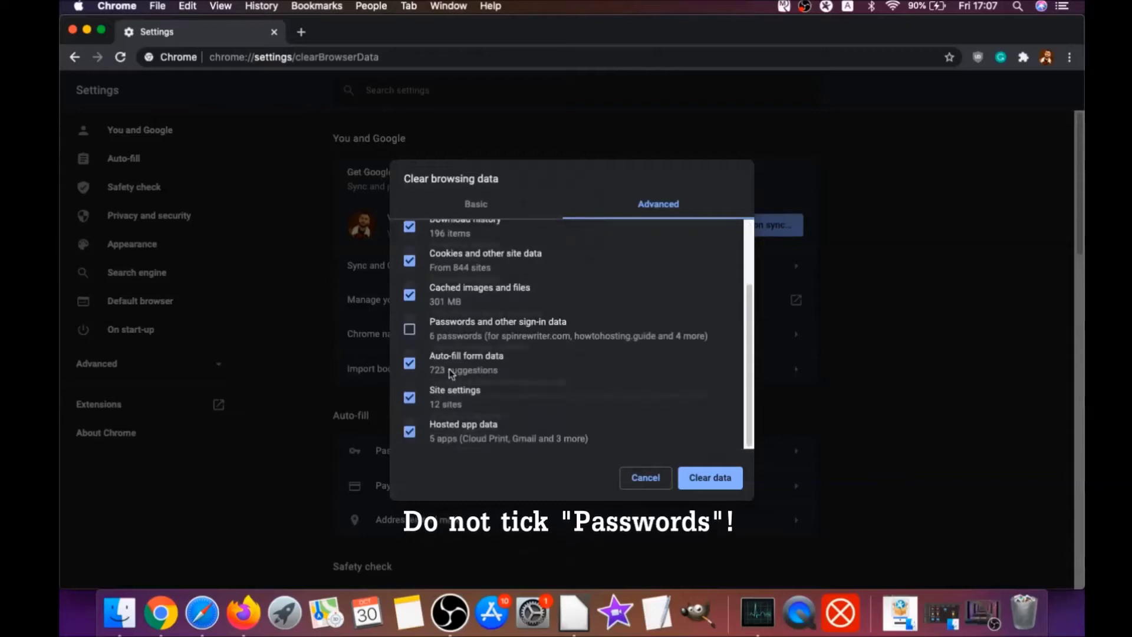
left_click(703, 481)
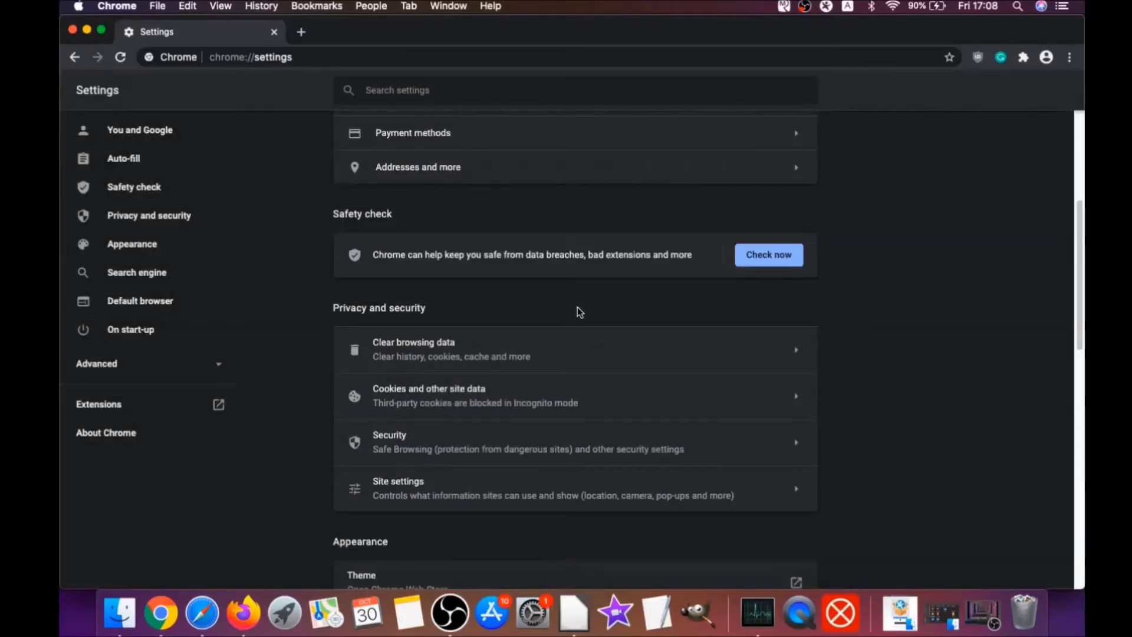
Remove the uBlock Origin extension from Chrome's Extensions page, then minimize the window.
left_click(1069, 57)
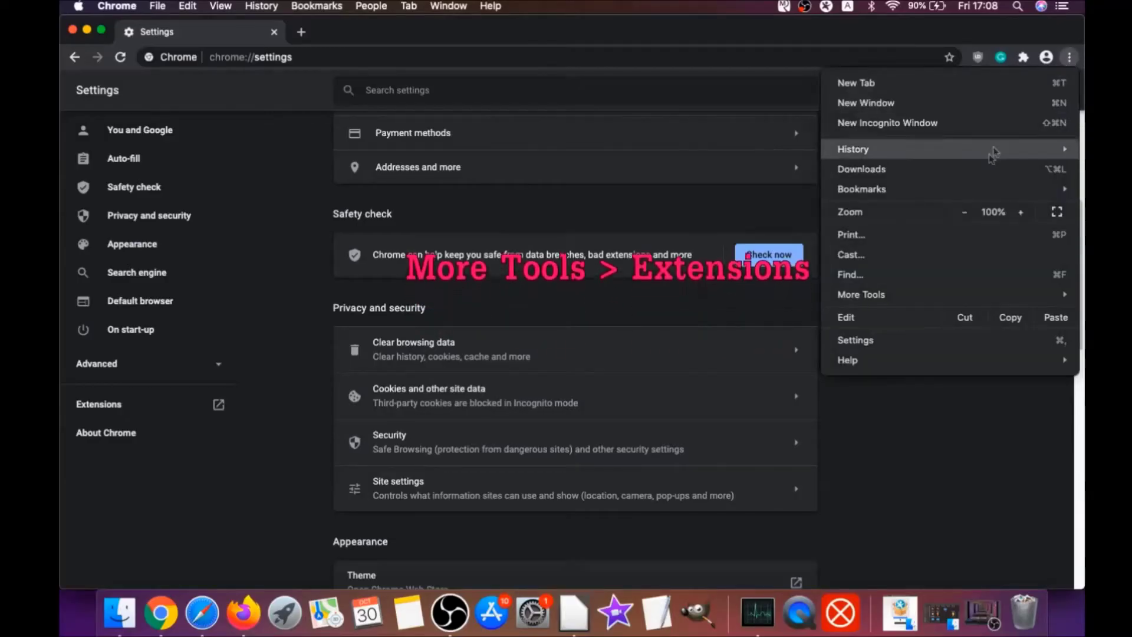
mouse_move(932, 296)
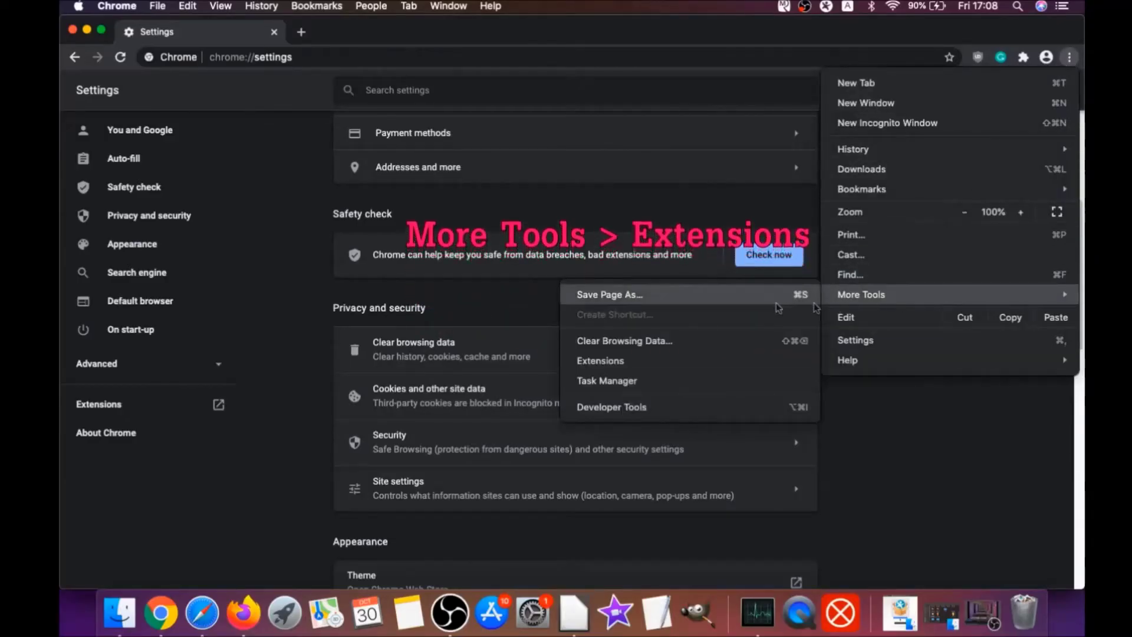
left_click(642, 363)
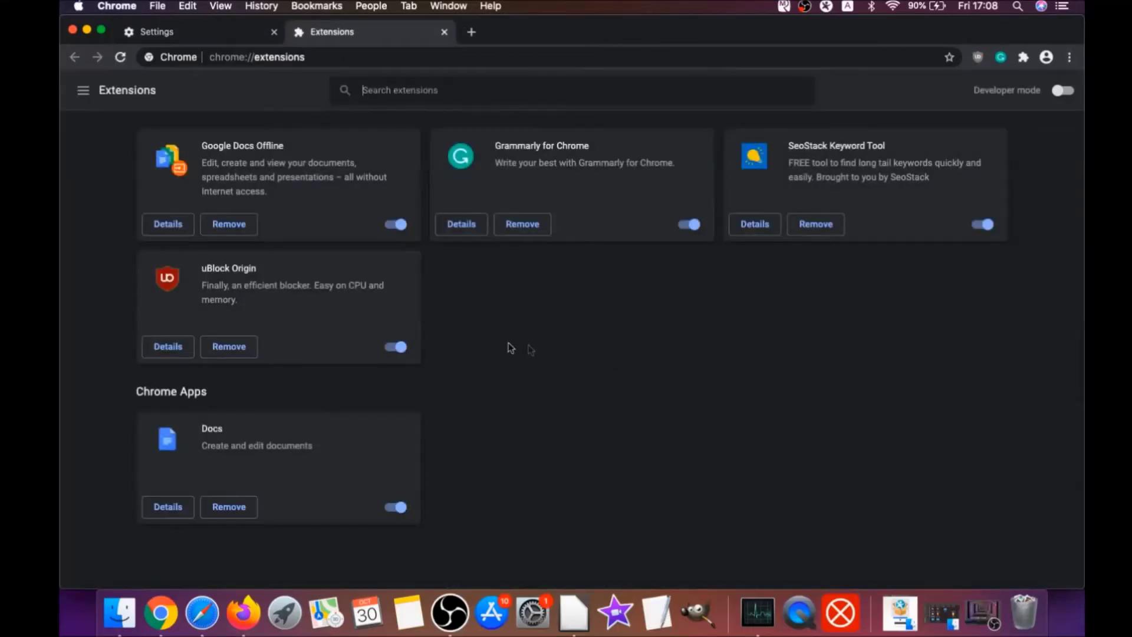
left_click(221, 349)
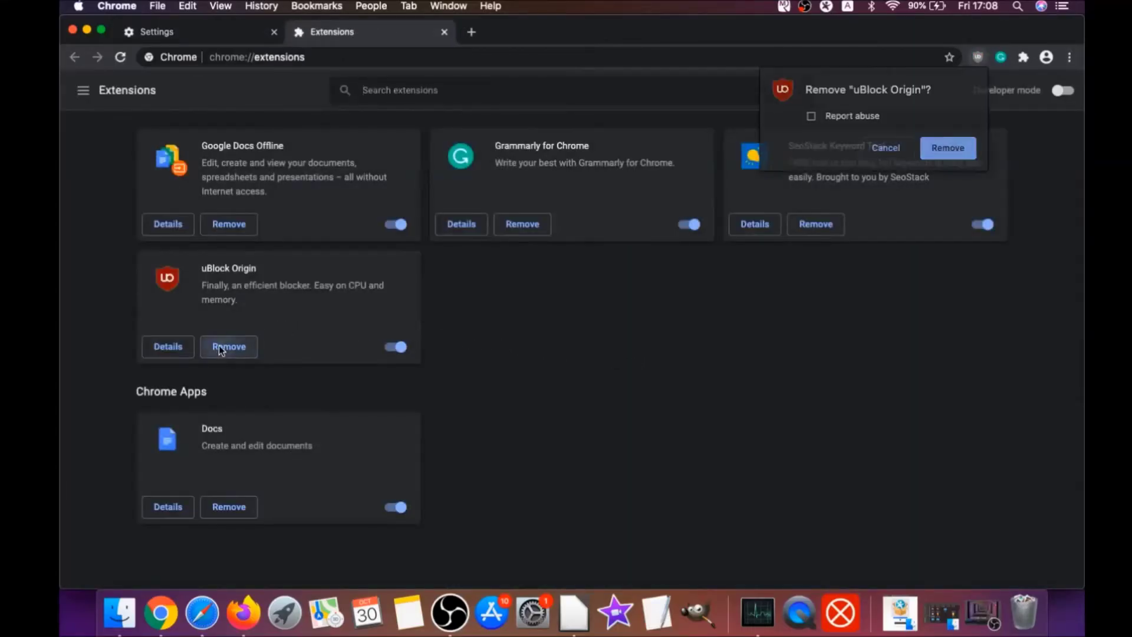
left_click(962, 147)
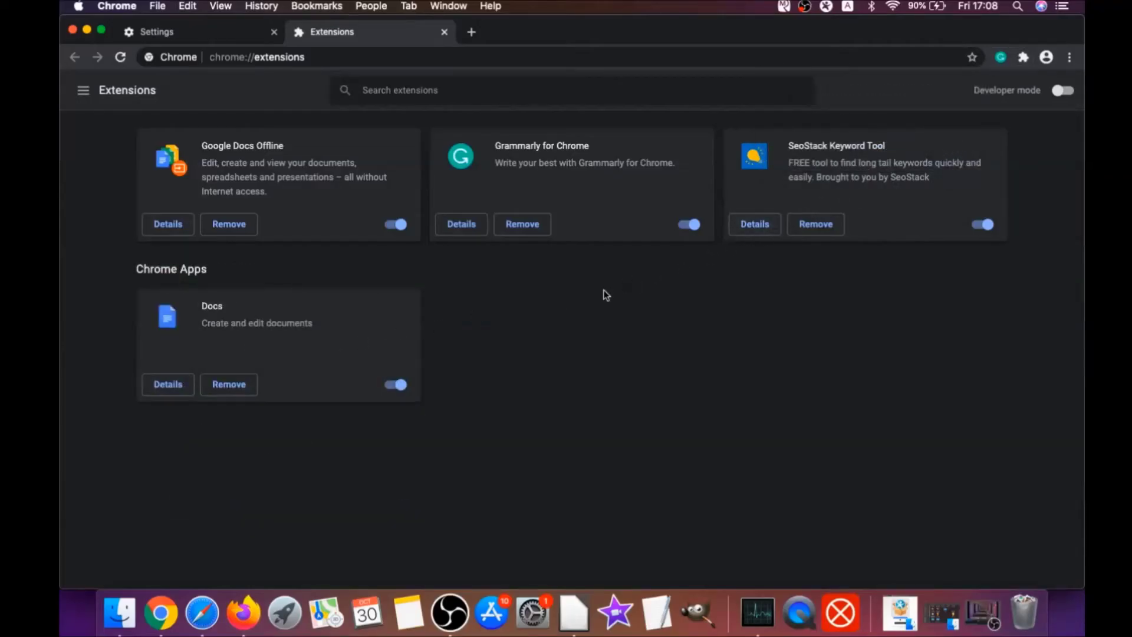
left_click(86, 30)
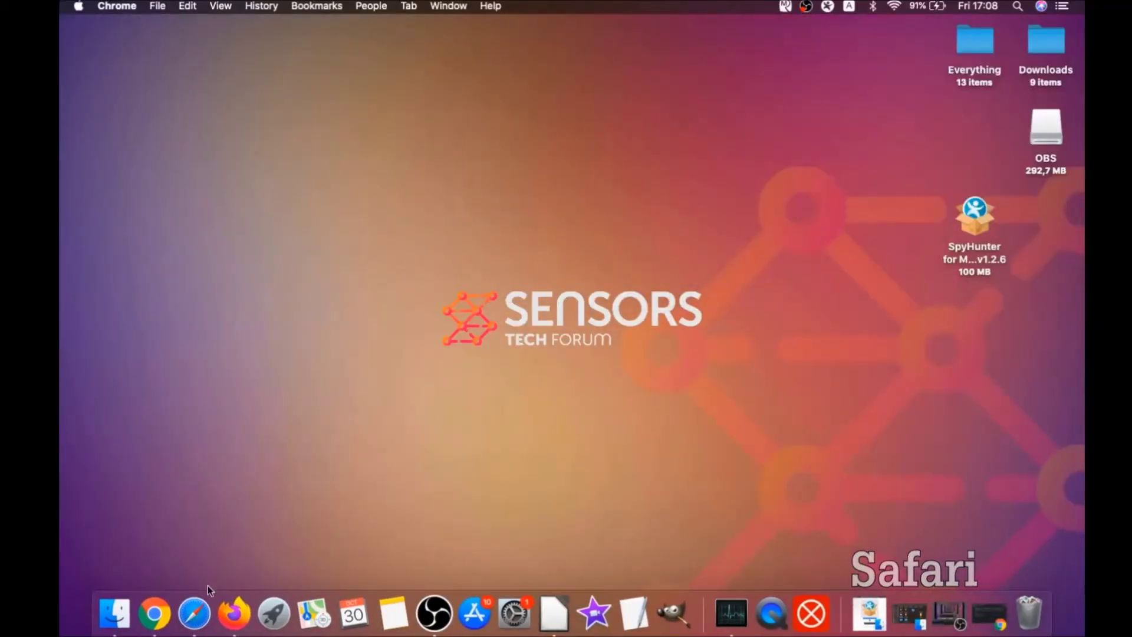
left_click(194, 616)
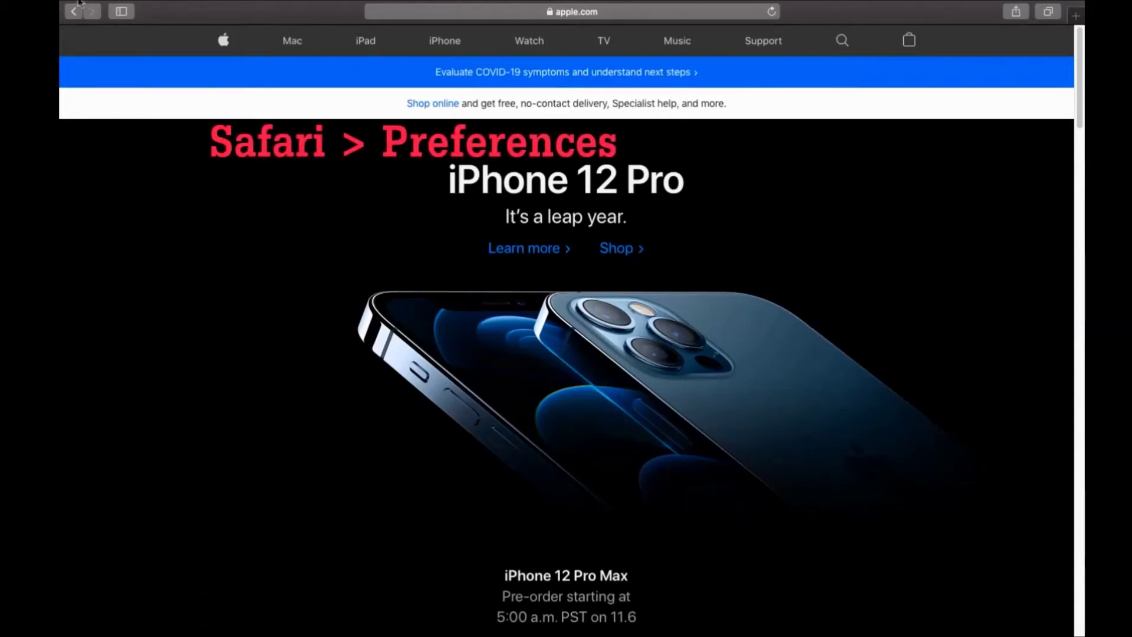
mouse_move(154, 4)
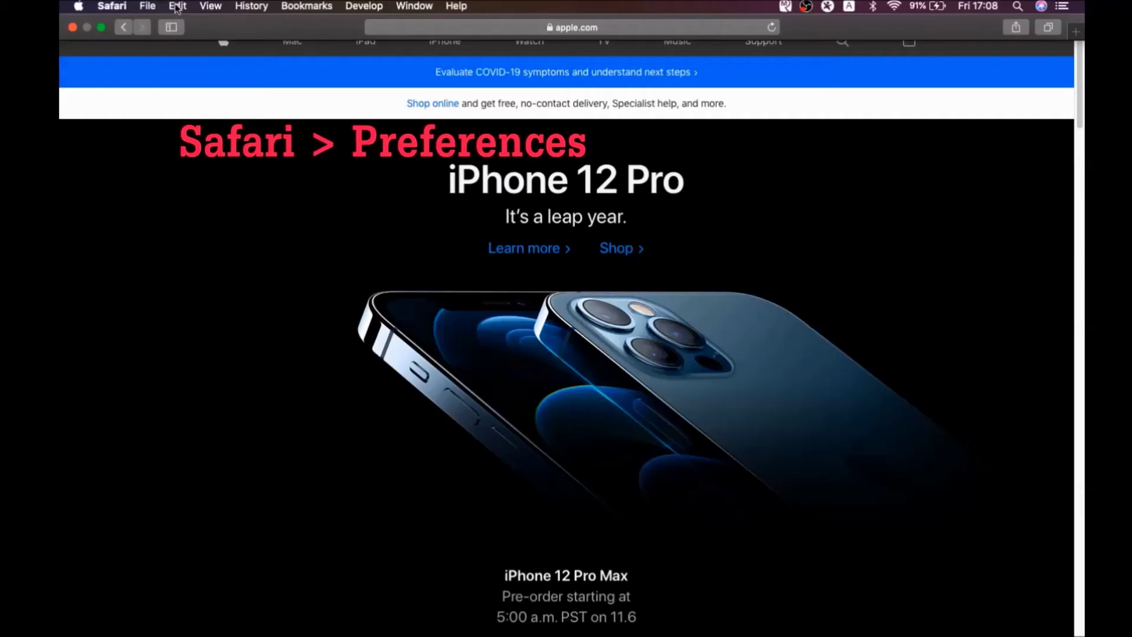
left_click(111, 6)
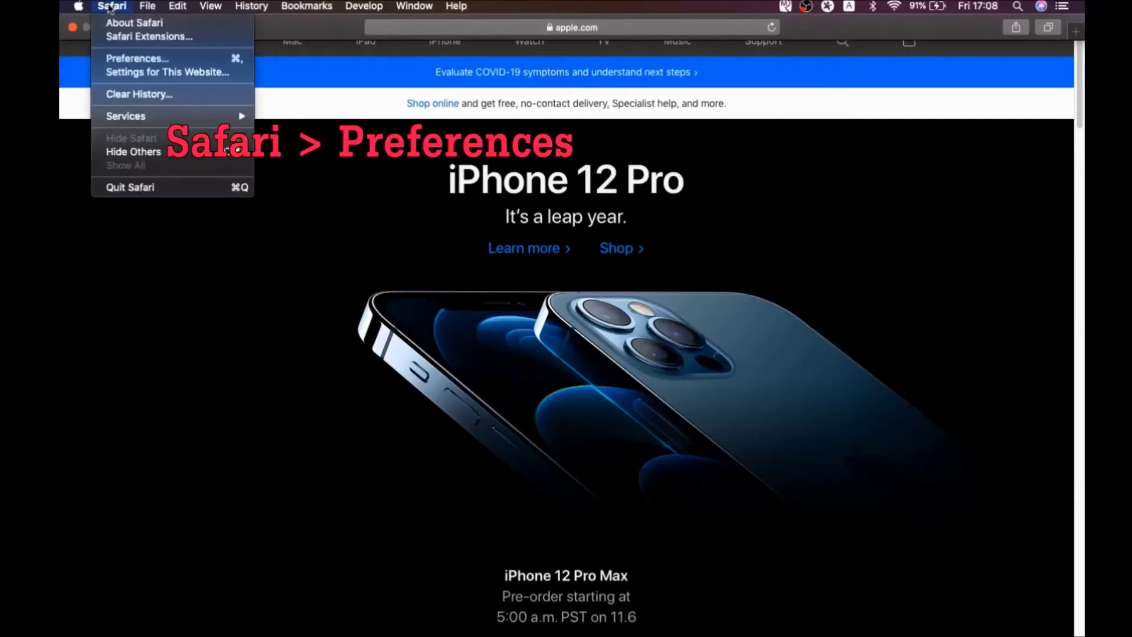
left_click(137, 59)
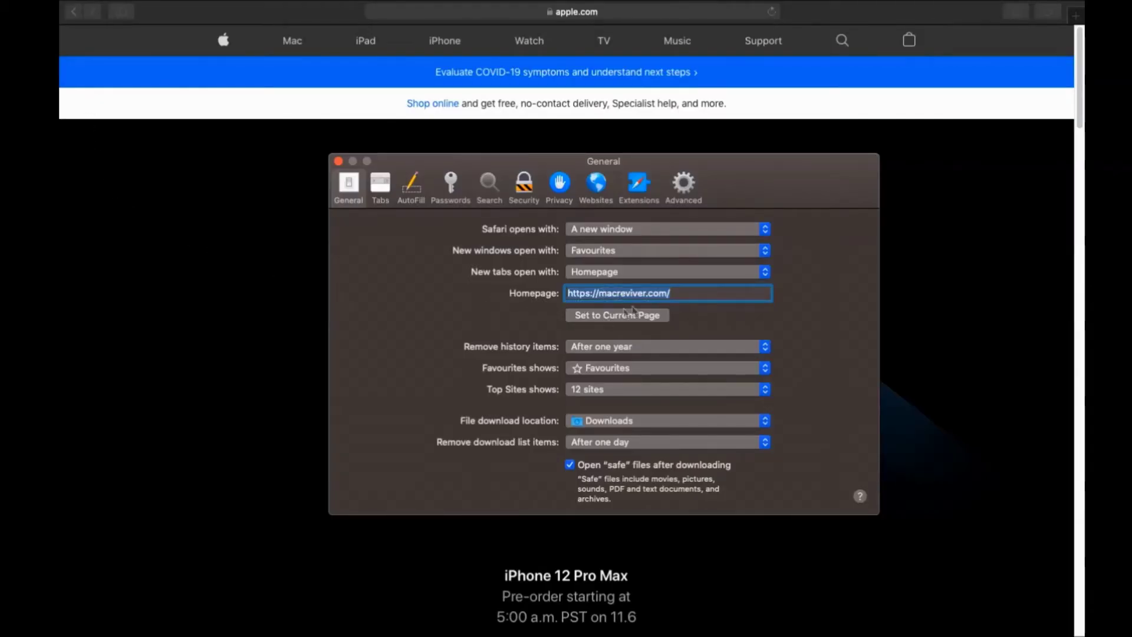
left_click(677, 293)
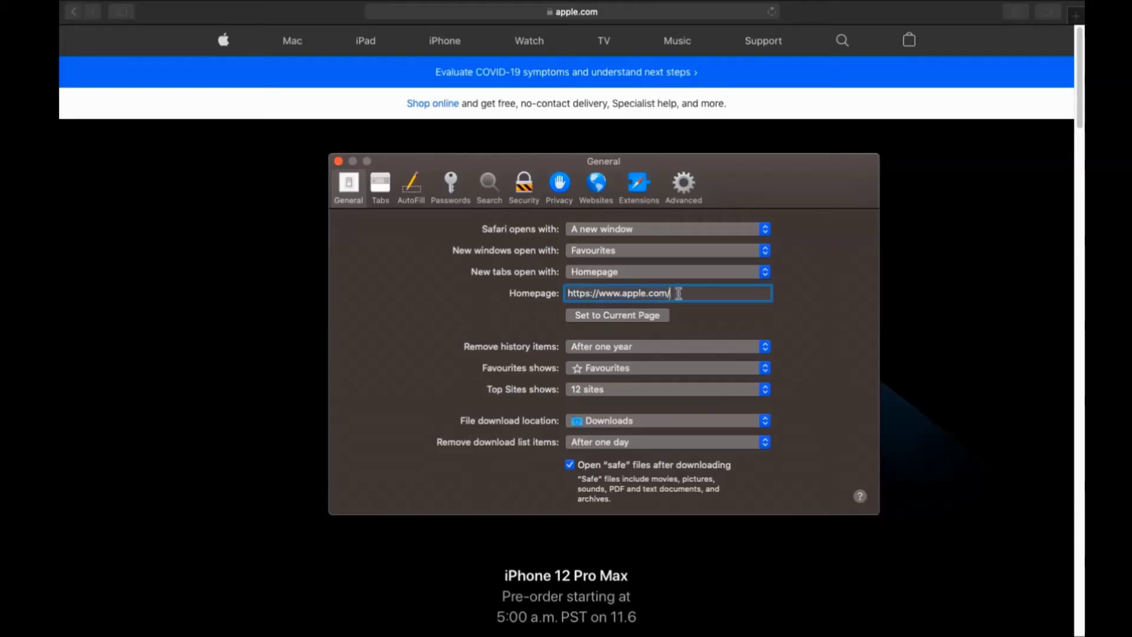
left_click(489, 183)
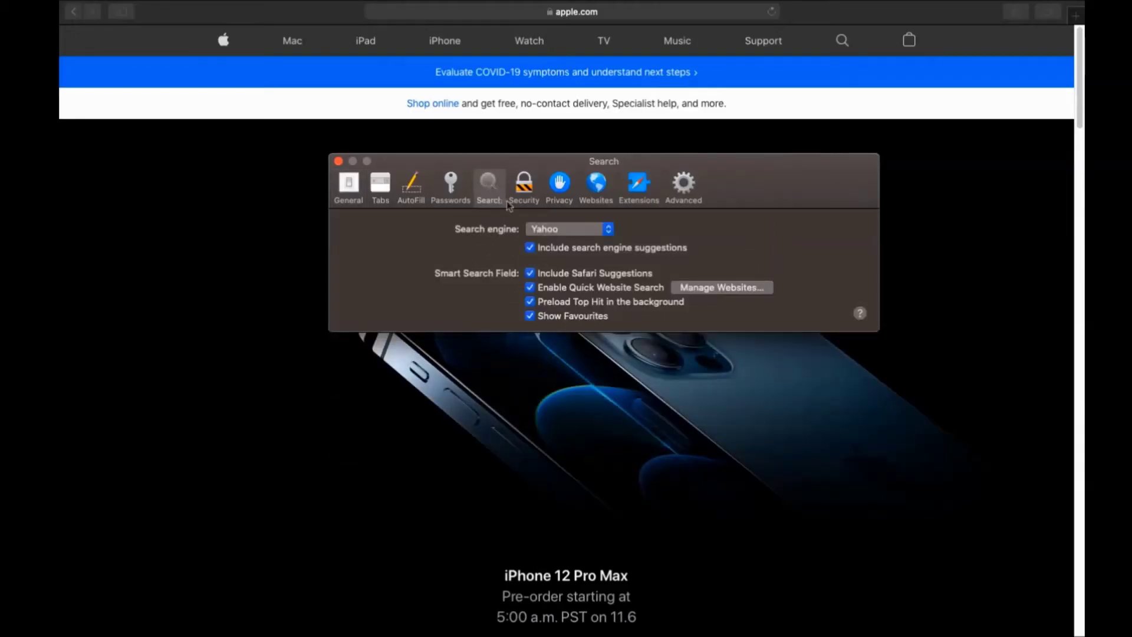
left_click(555, 235)
left_click(550, 253)
Start uninstalling the Porn Block Plus extension and reveal its app in Finder.
left_click(636, 188)
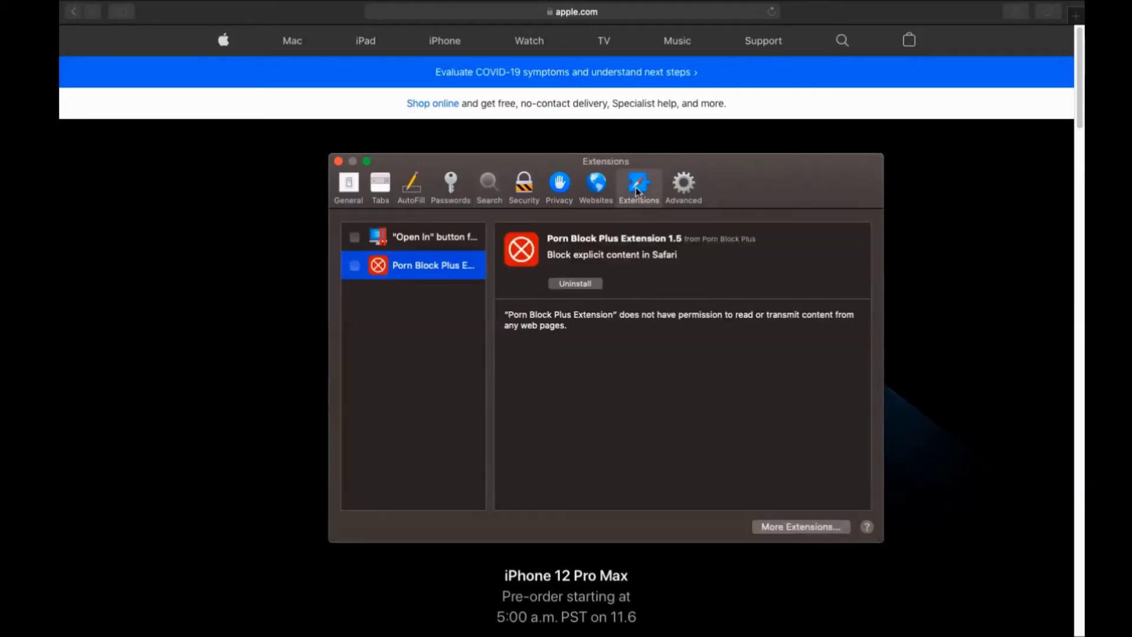
left_click(574, 284)
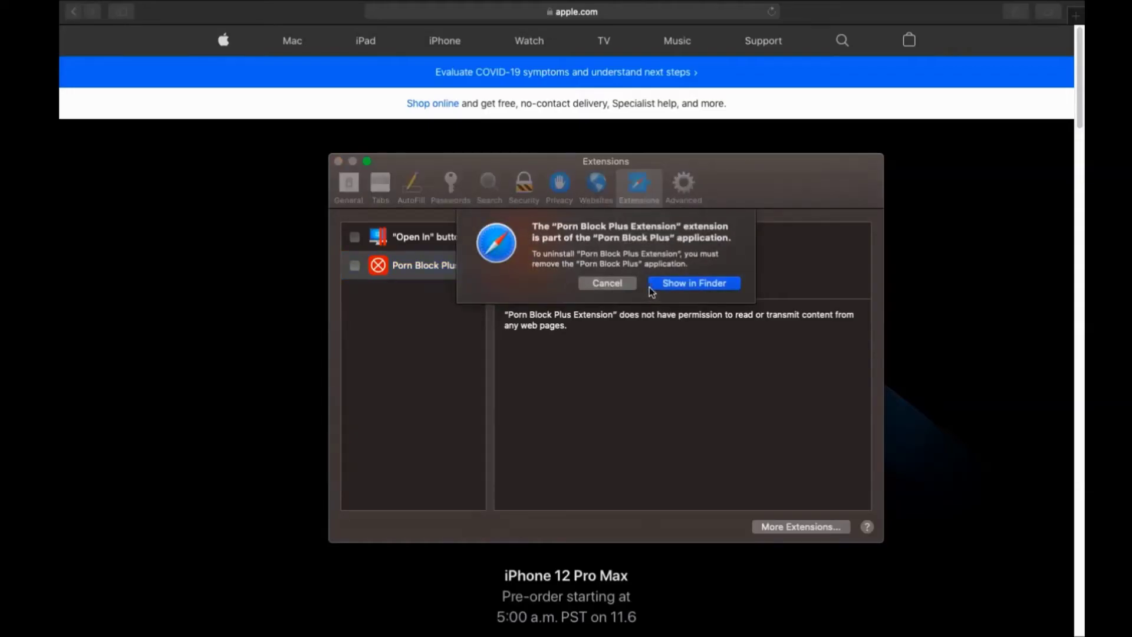
left_click(655, 286)
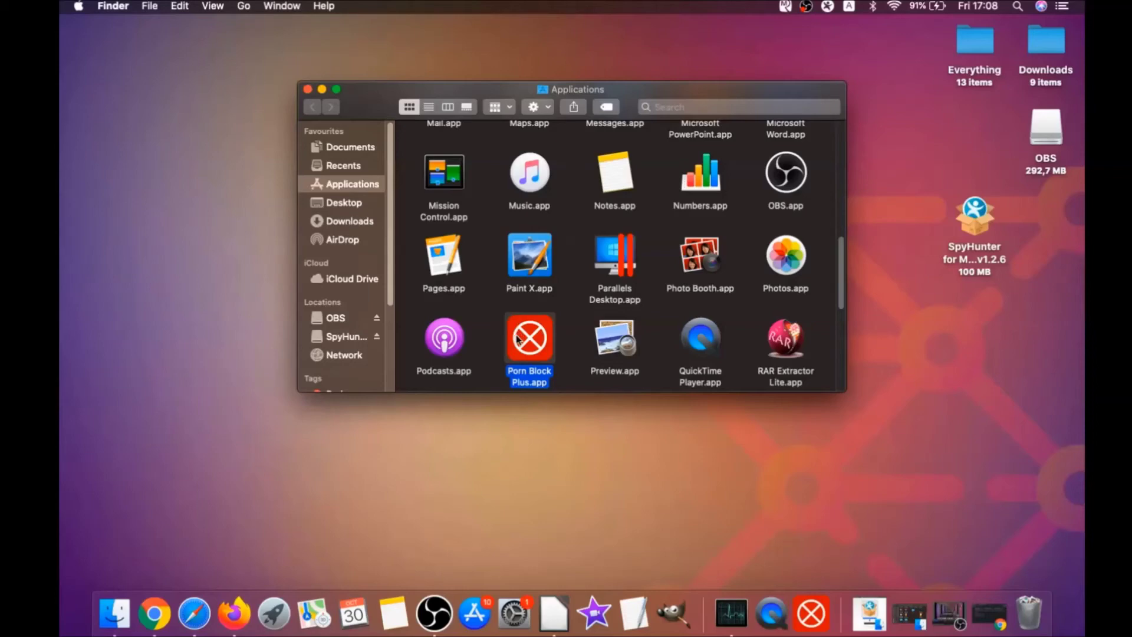
Move Porn Block Plus.app from Applications to the Bin, authorising with the admin password.
left_click_drag(517, 339, 1029, 608)
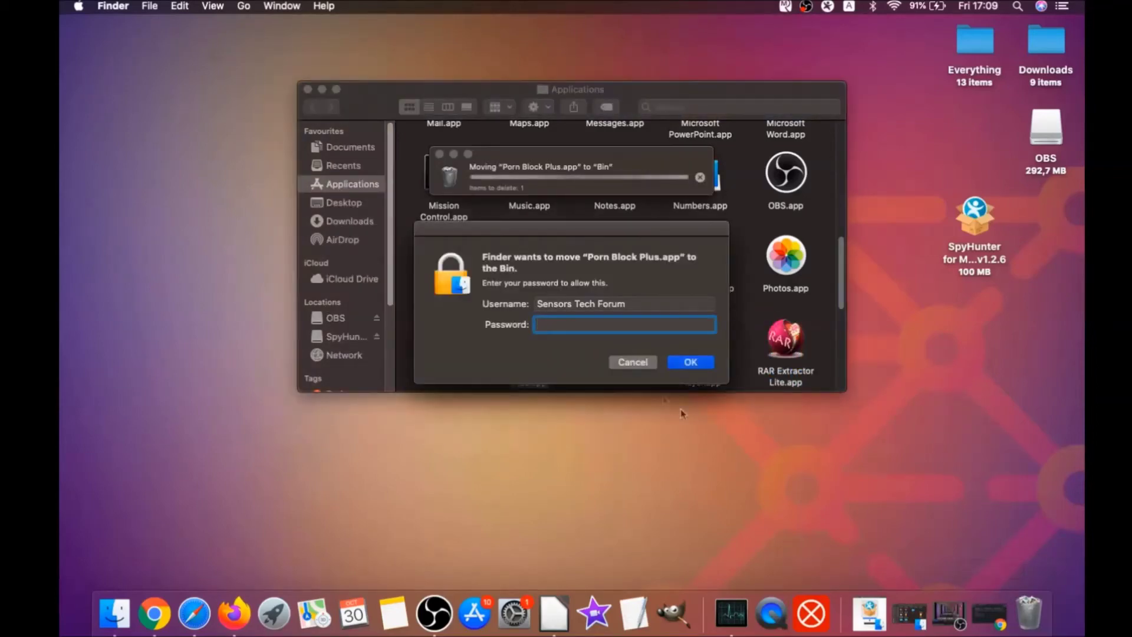
type("****")
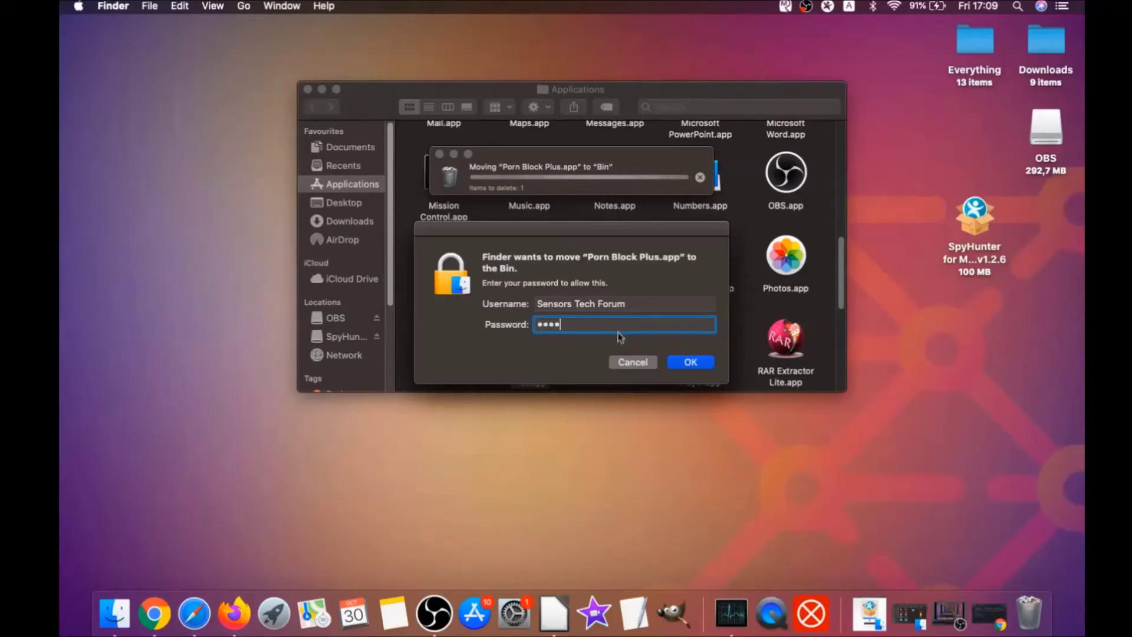
type("****")
left_click(683, 363)
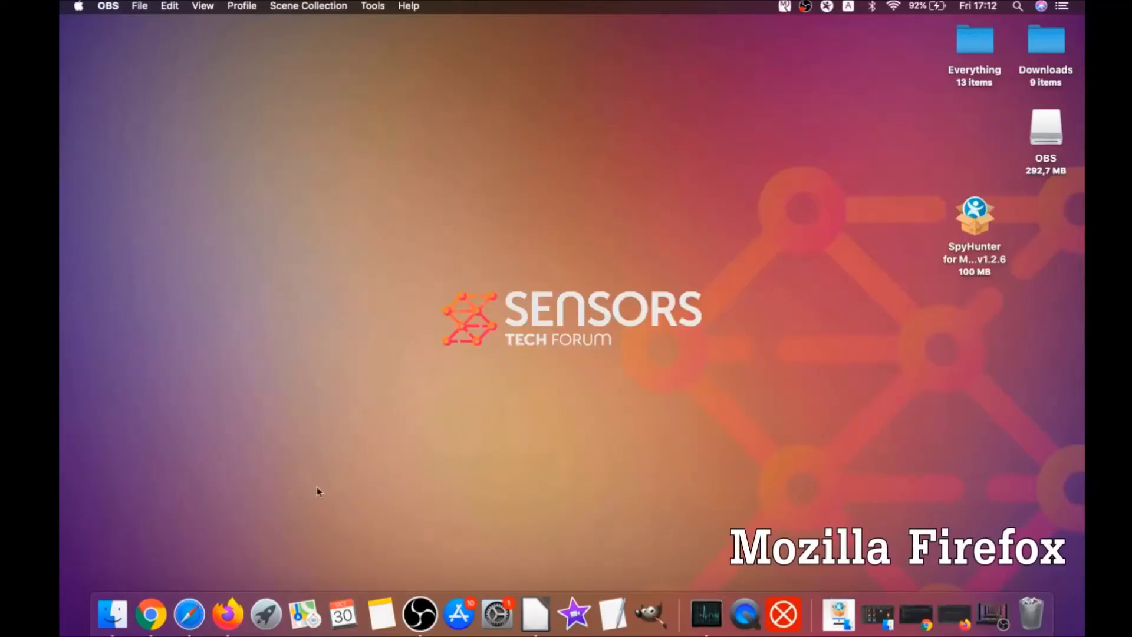
Launch Firefox and open the Add-ons Manager's list of installed extensions.
left_click(230, 614)
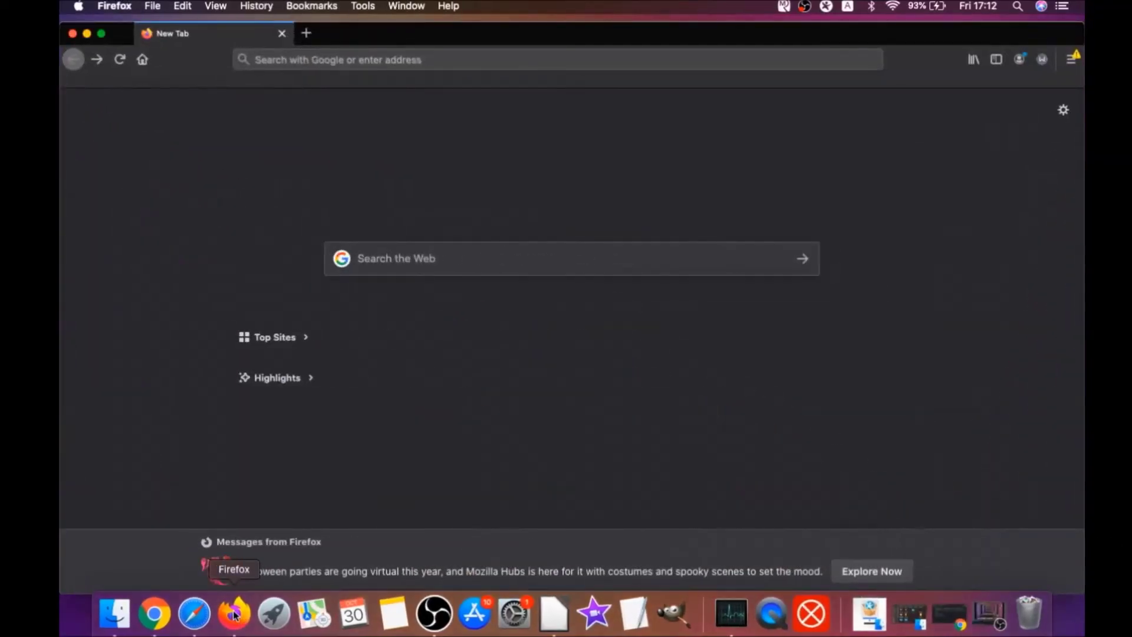
left_click(1069, 62)
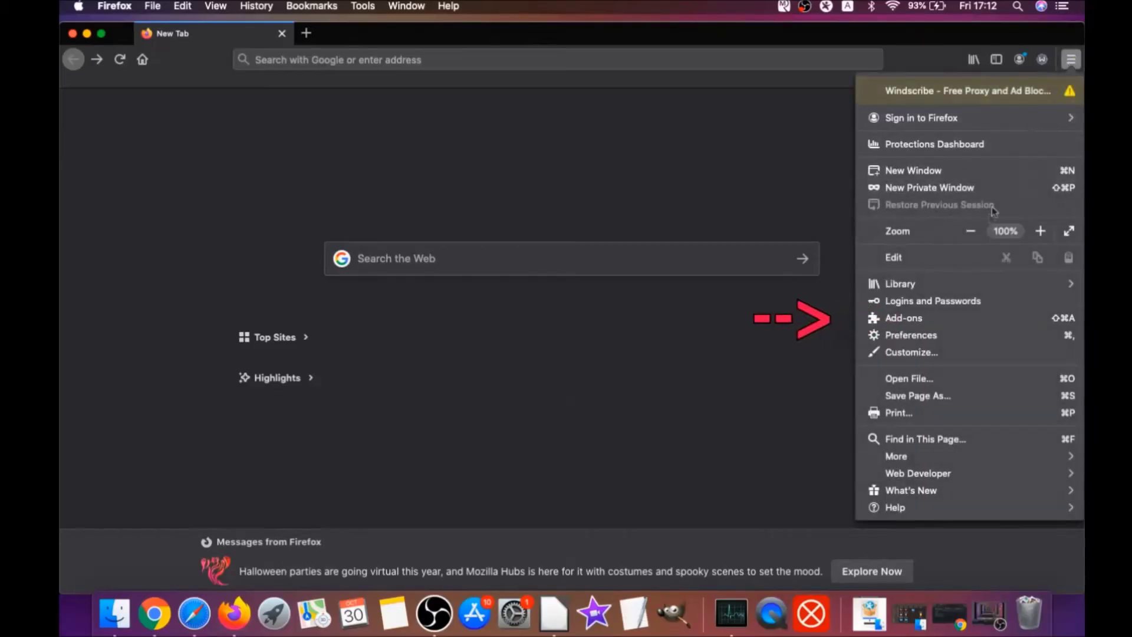
left_click(936, 320)
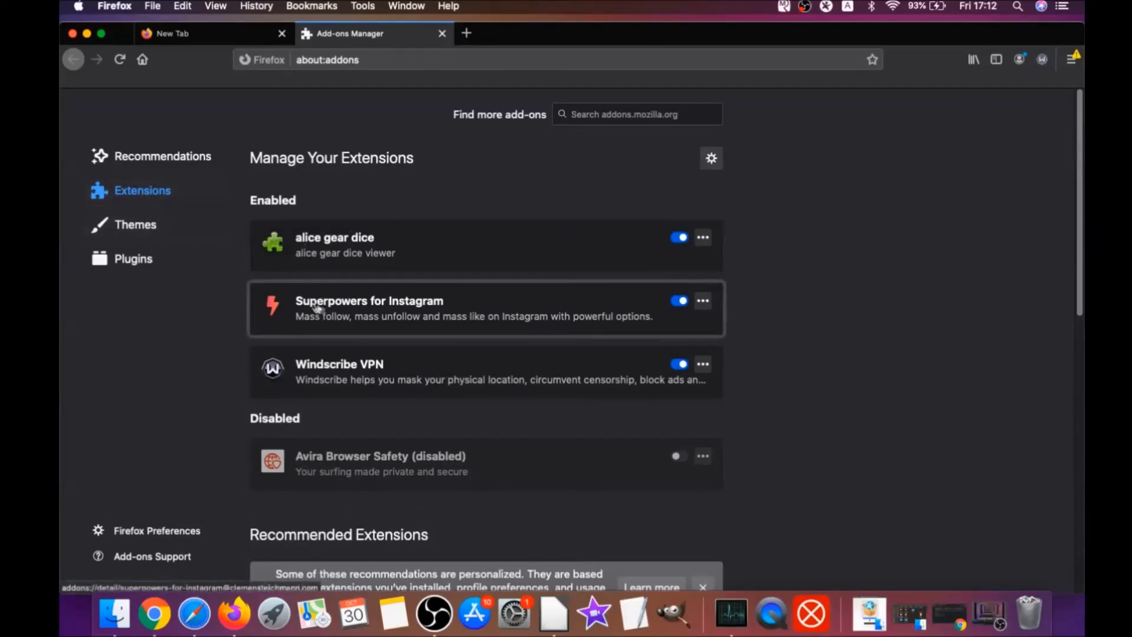
Disable and remove the alice gear dice and Superpowers for Instagram extensions.
left_click(681, 302)
left_click(682, 238)
left_click(700, 239)
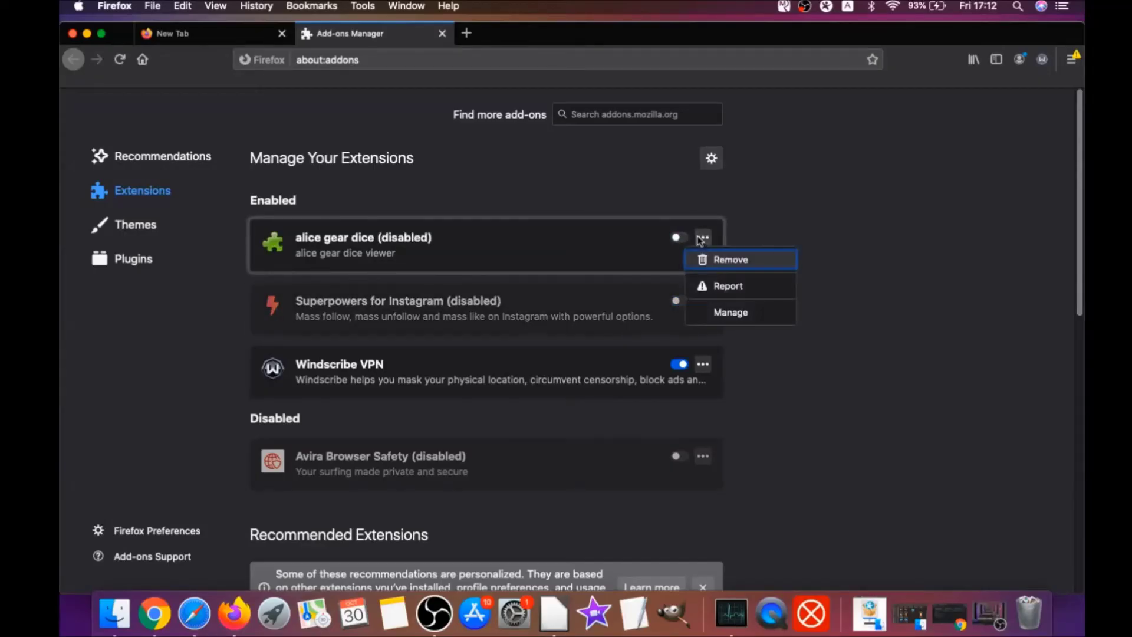
left_click(719, 261)
left_click(644, 165)
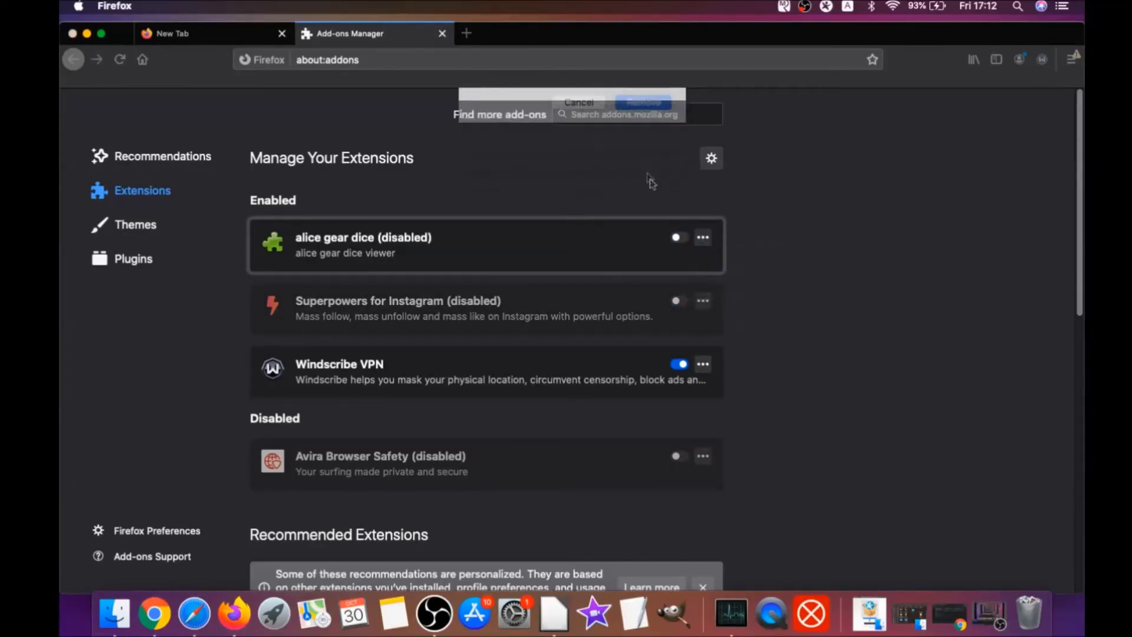
left_click(703, 284)
left_click(713, 306)
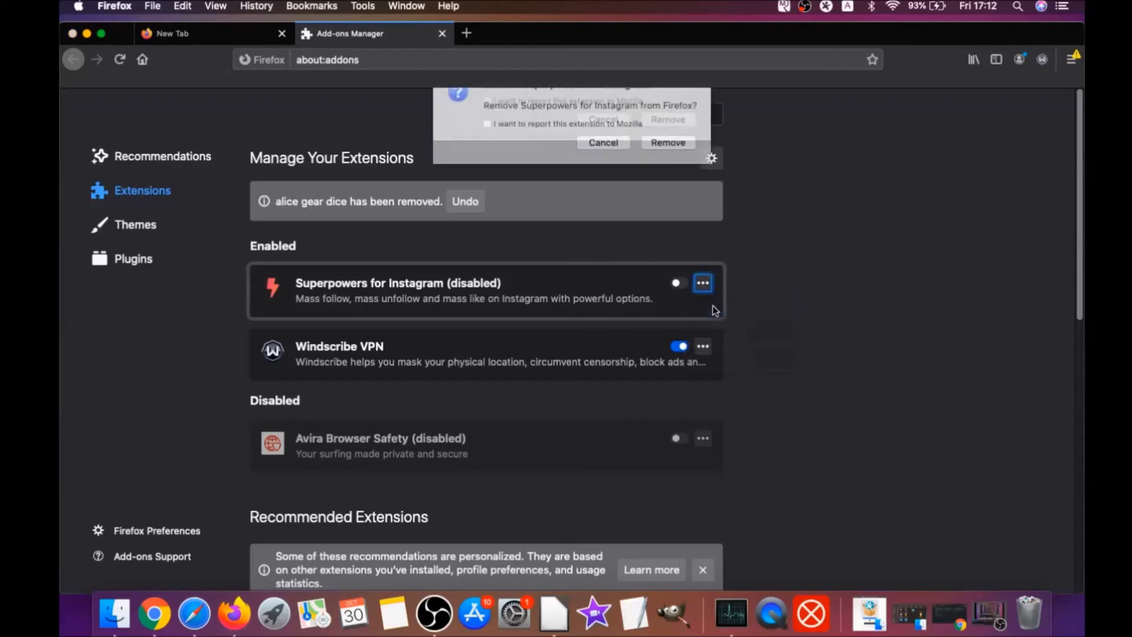
left_click(672, 158)
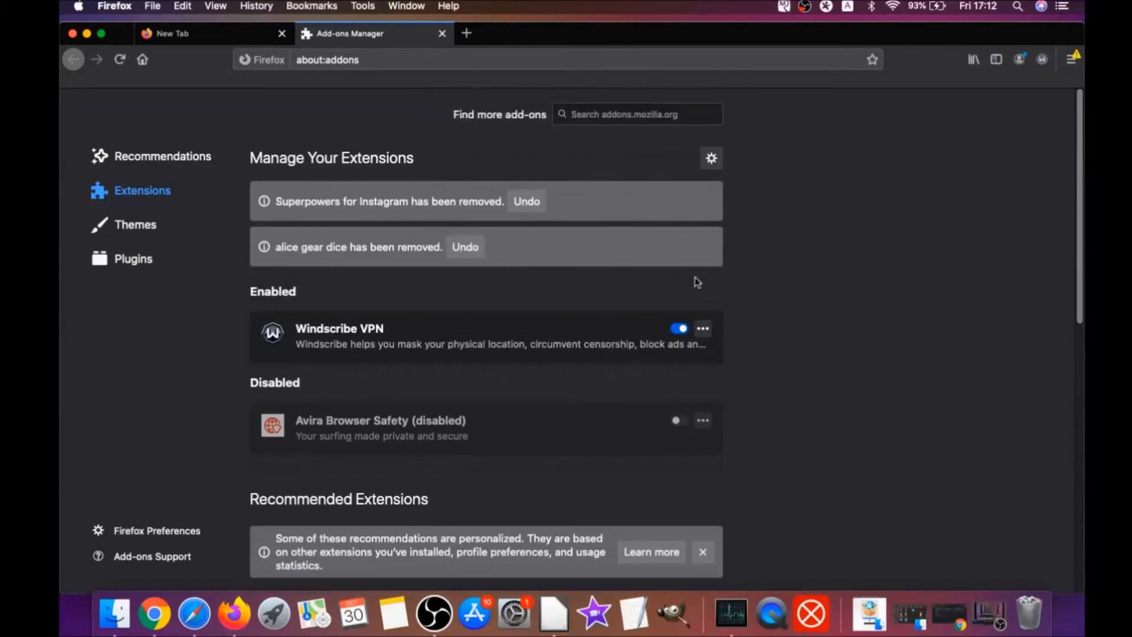
Load Firefox's about:support Troubleshooting Information page.
left_click(341, 62)
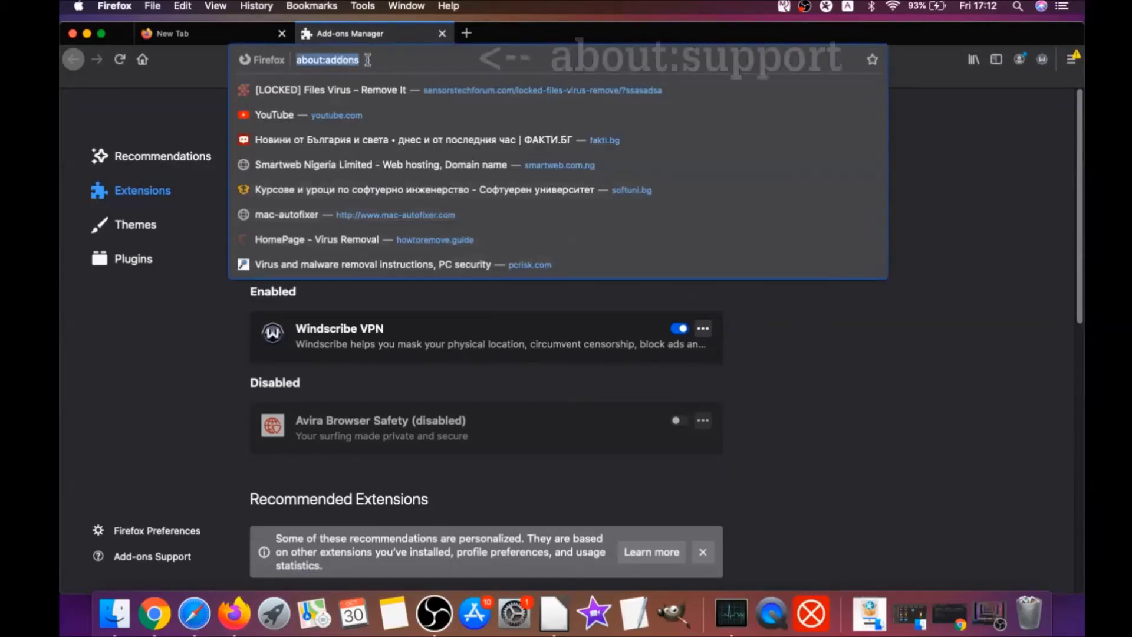
type("a")
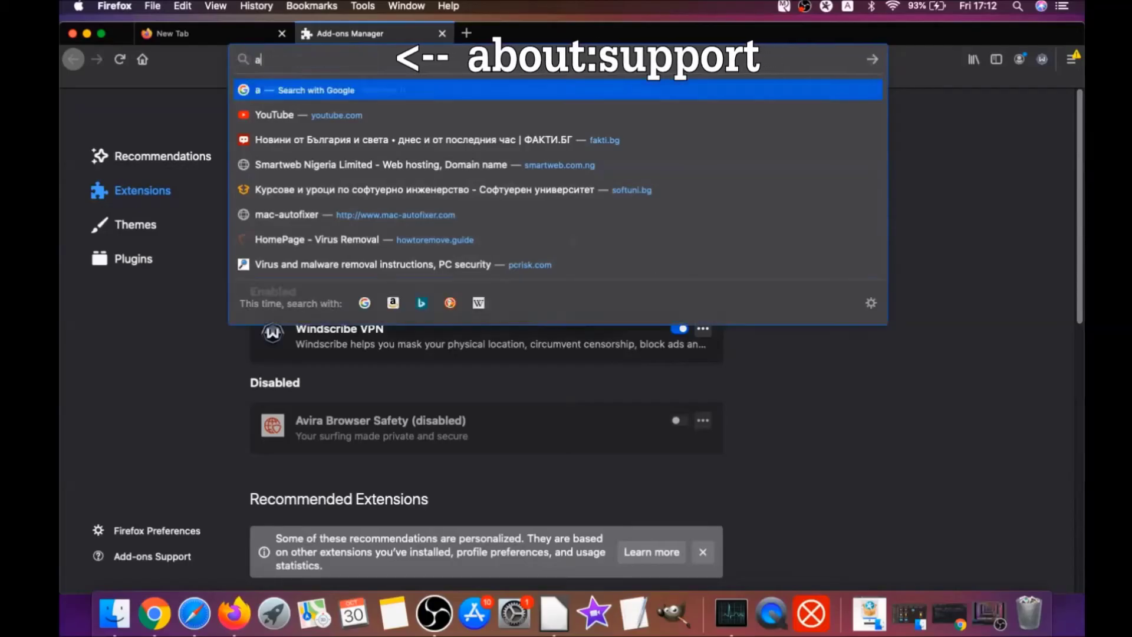
type("bout:support")
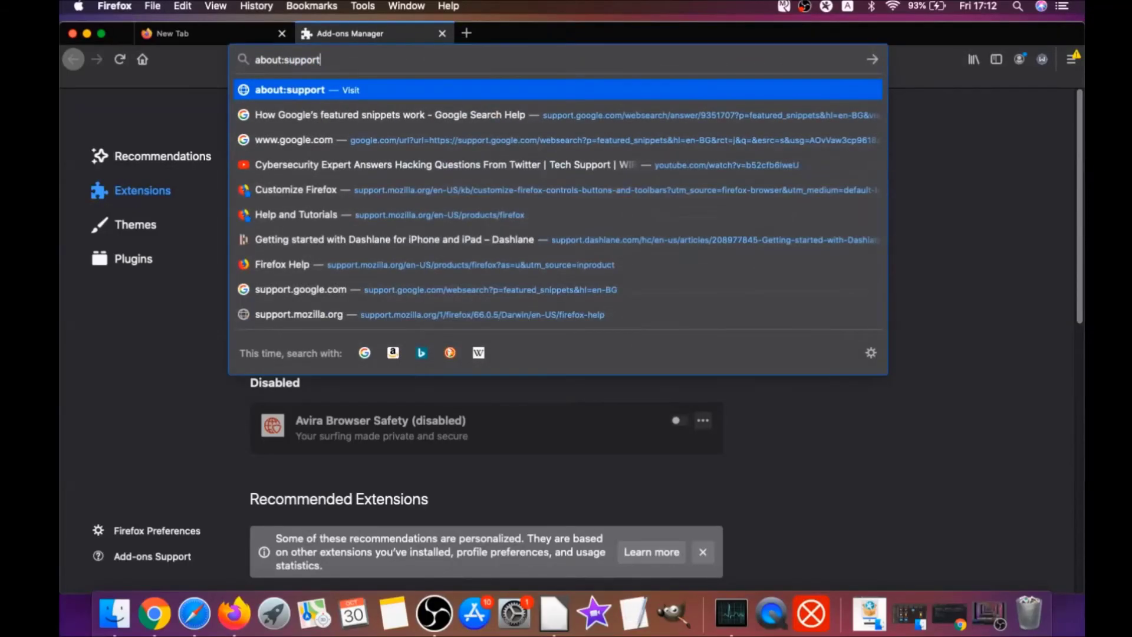
key("Return")
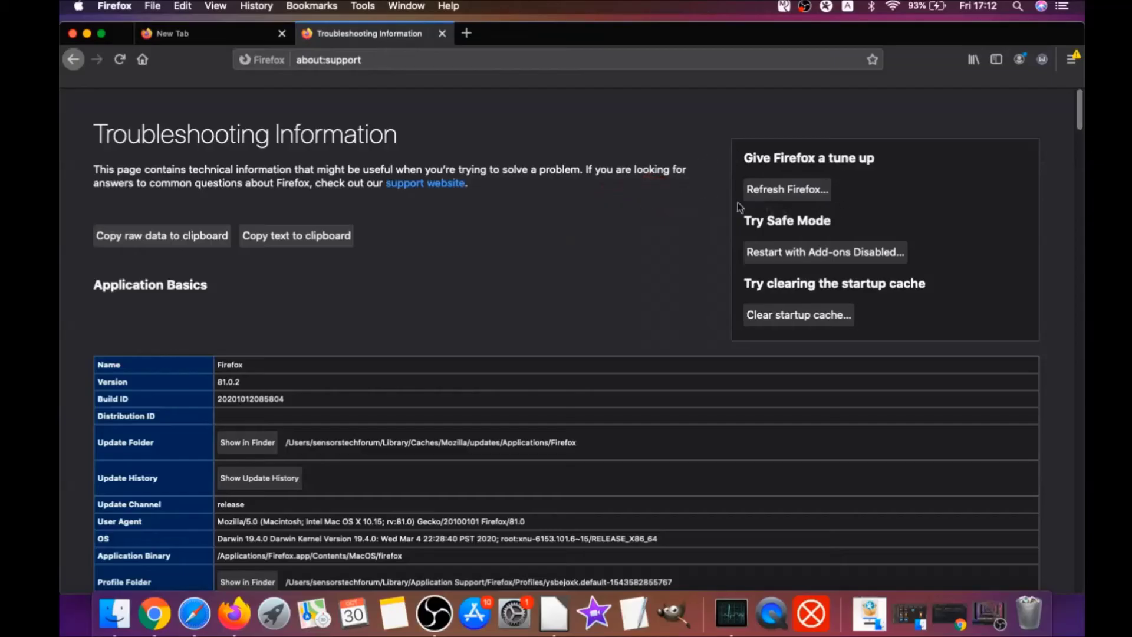
Refresh Firefox to its default settings and return to the Troubleshooting Information tab.
left_click(787, 198)
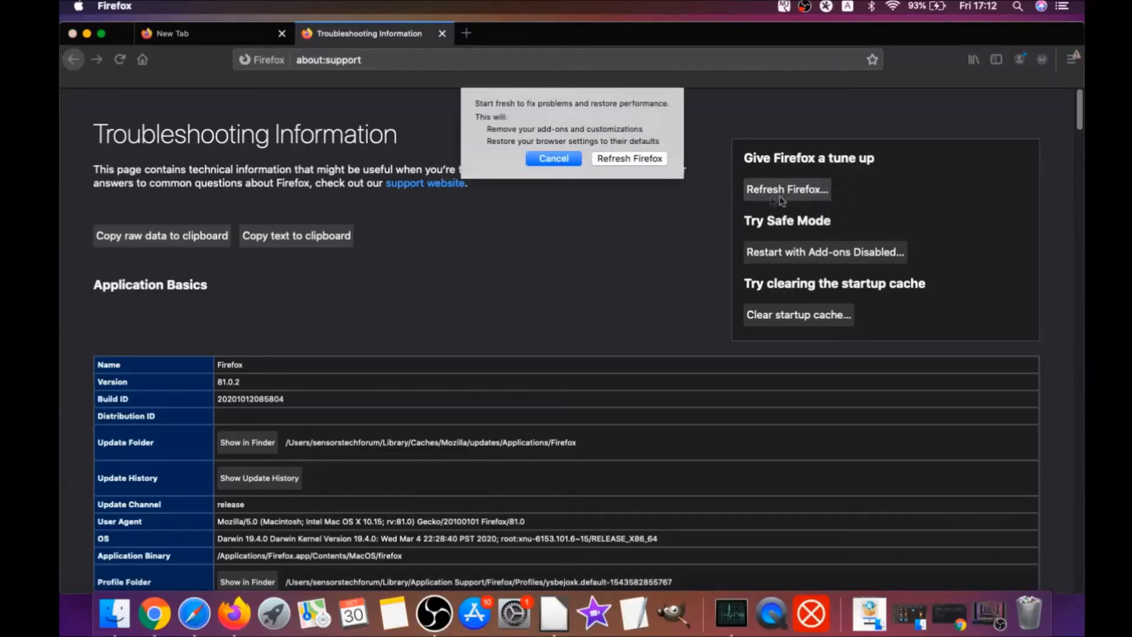
left_click(630, 159)
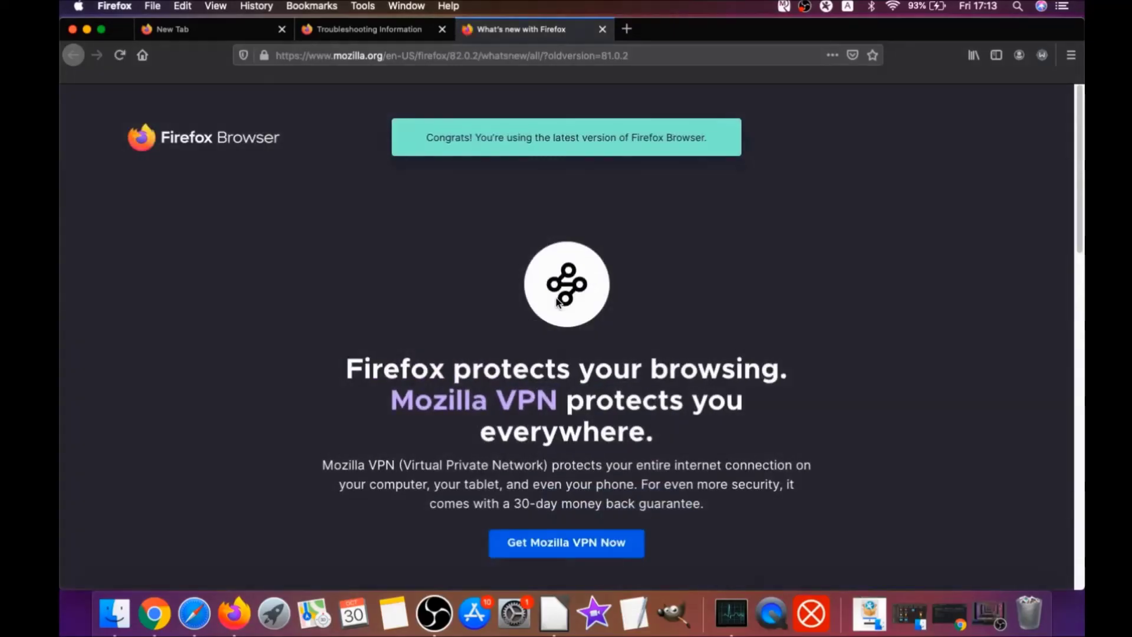
left_click_drag(427, 137, 703, 136)
scroll(548, 287, "down", 5)
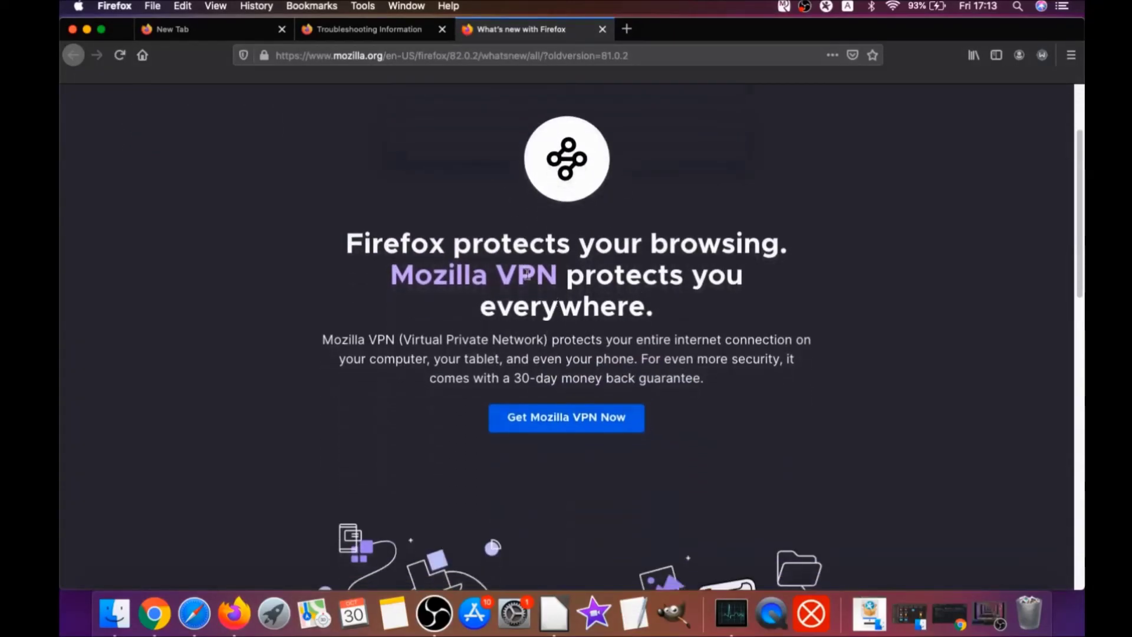
left_click(411, 34)
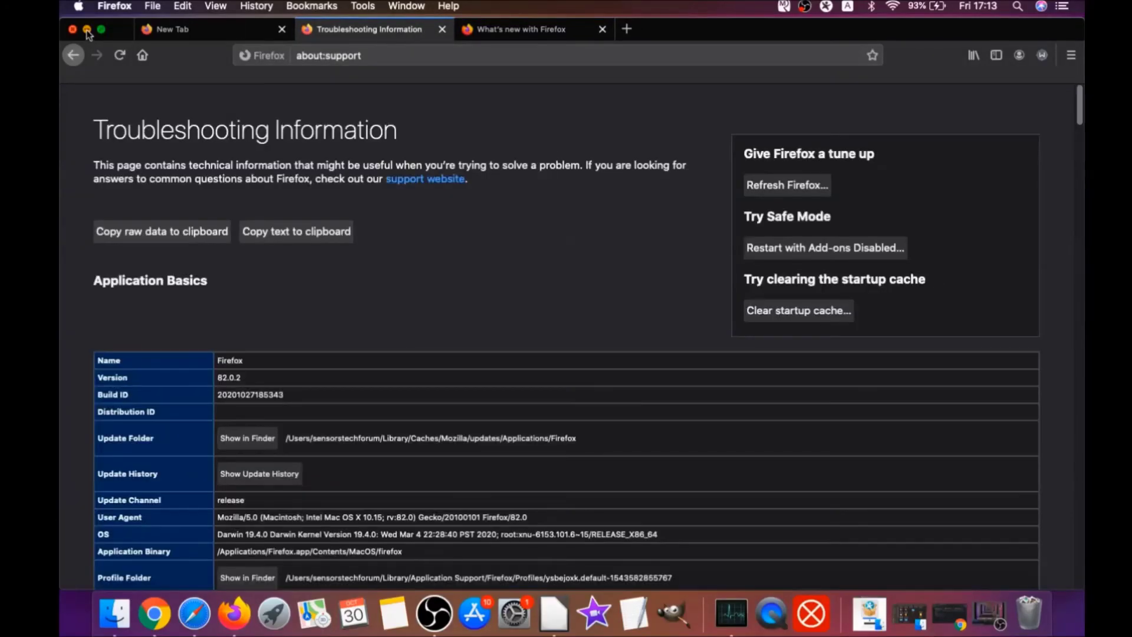
Minimize Firefox and open Edge's clear browsing data page via edge://settings/clear.
left_click(86, 29)
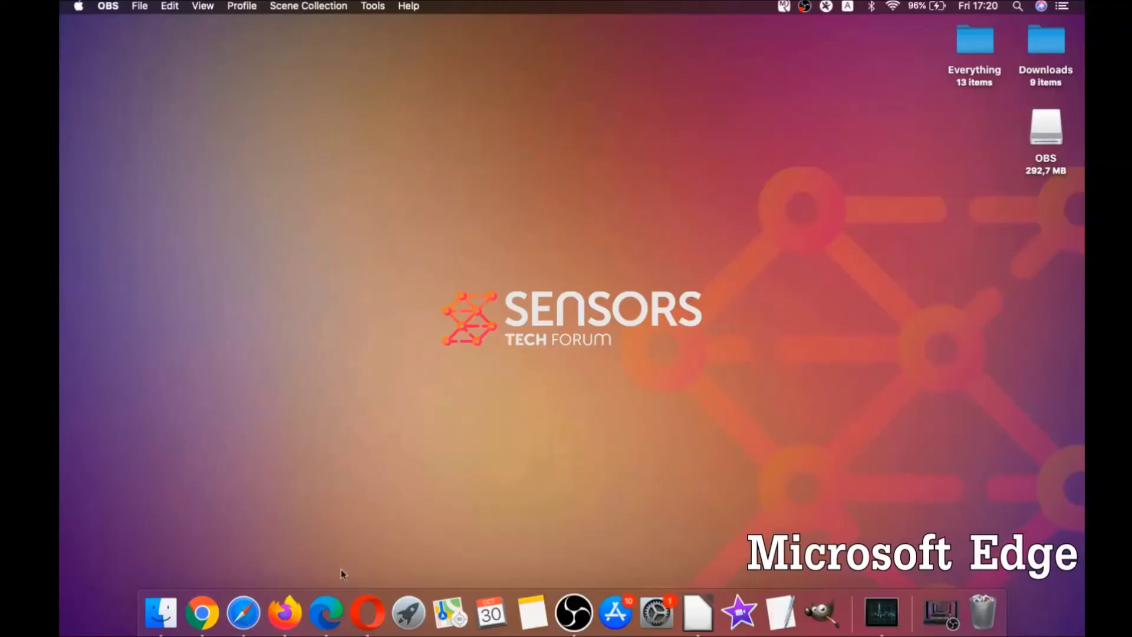
left_click(326, 613)
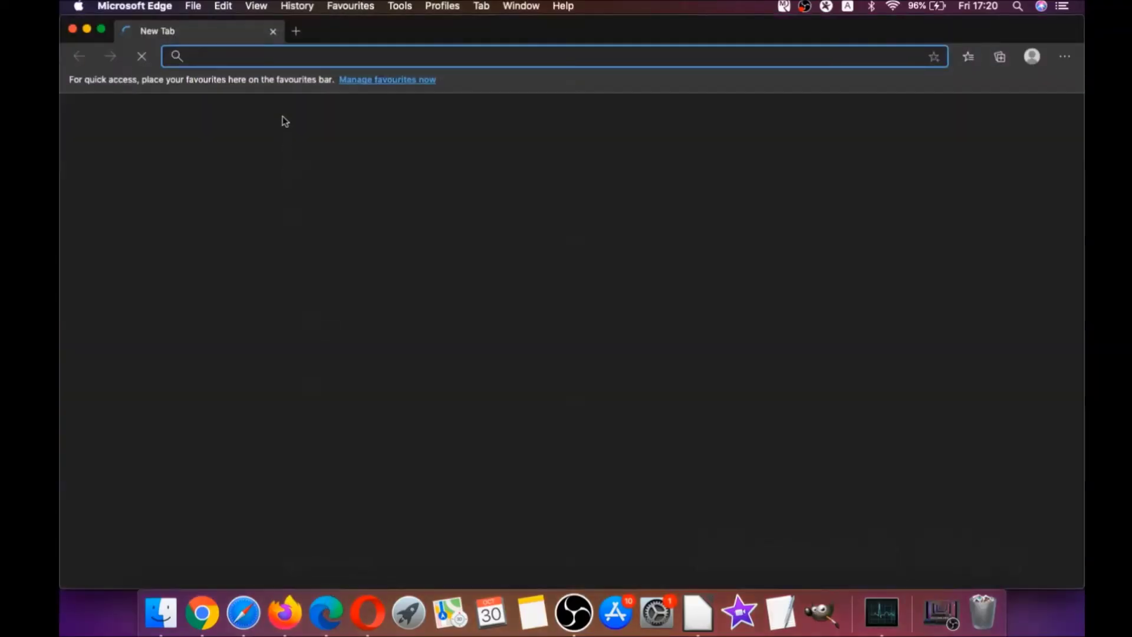
type("edge://")
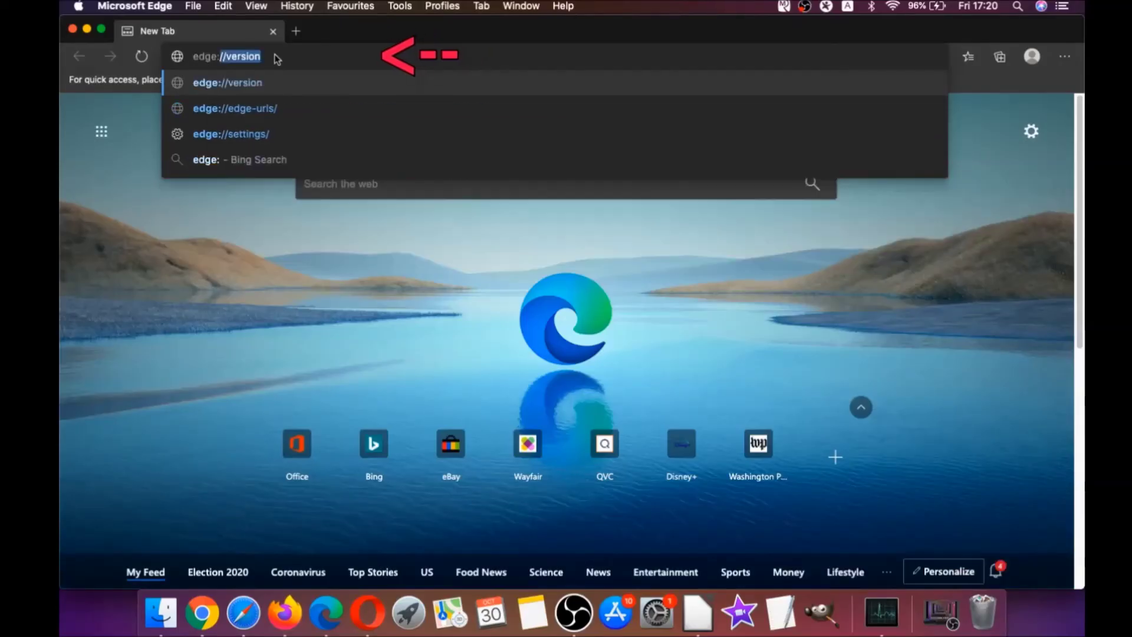
type("settings")
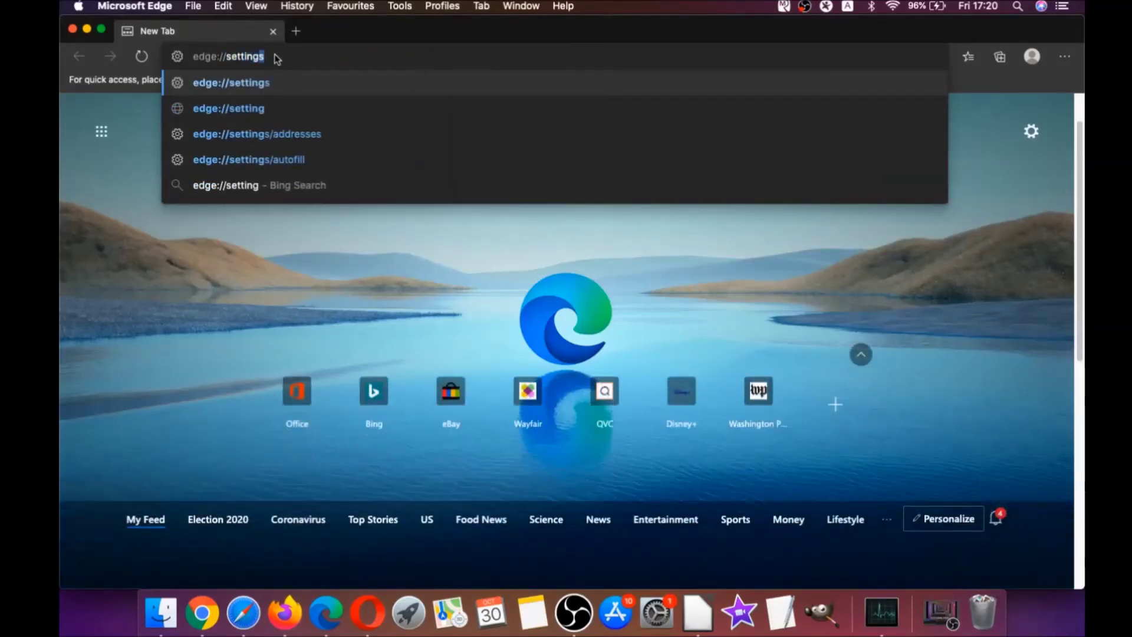
type("/clearBrowserData")
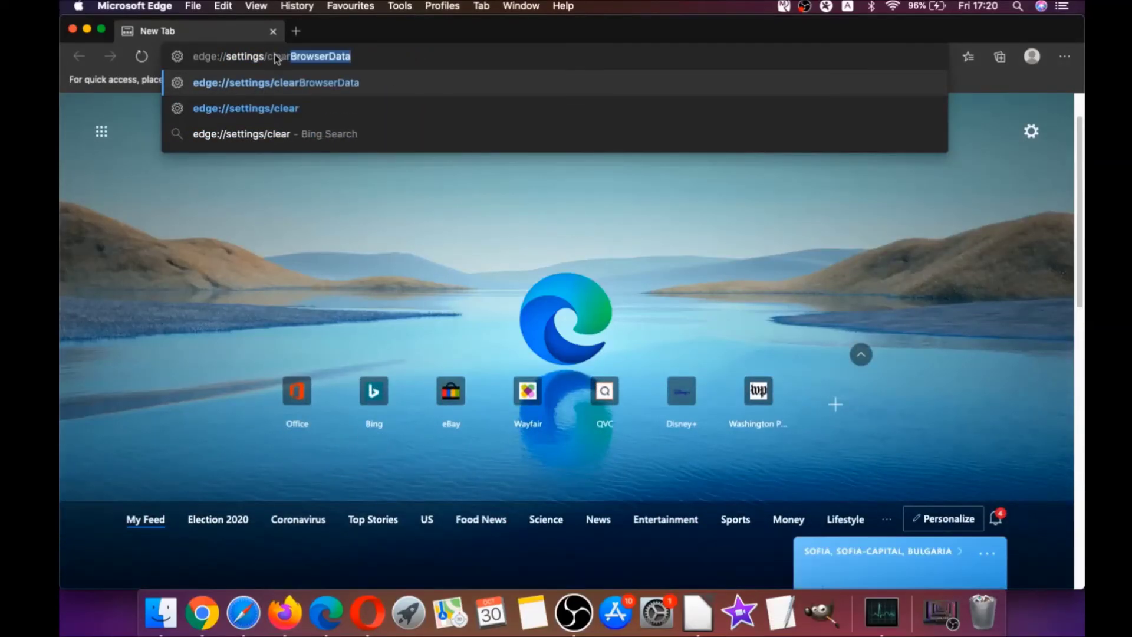
key("Return")
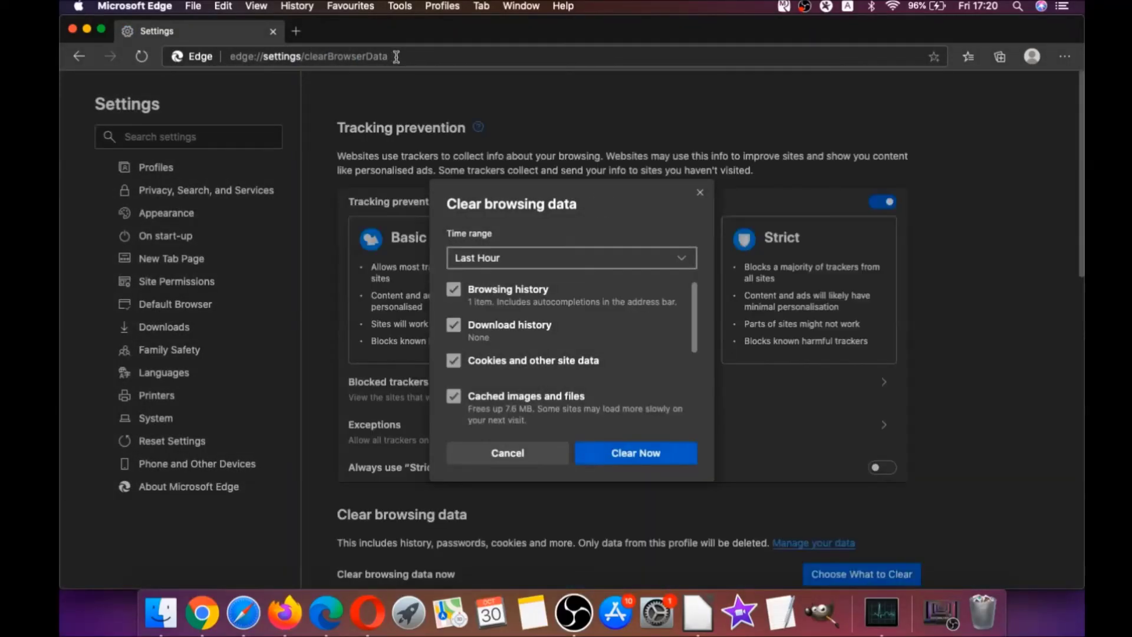
Clear Edge's All Time browsing data including autofill form data, then close Edge.
left_click(528, 260)
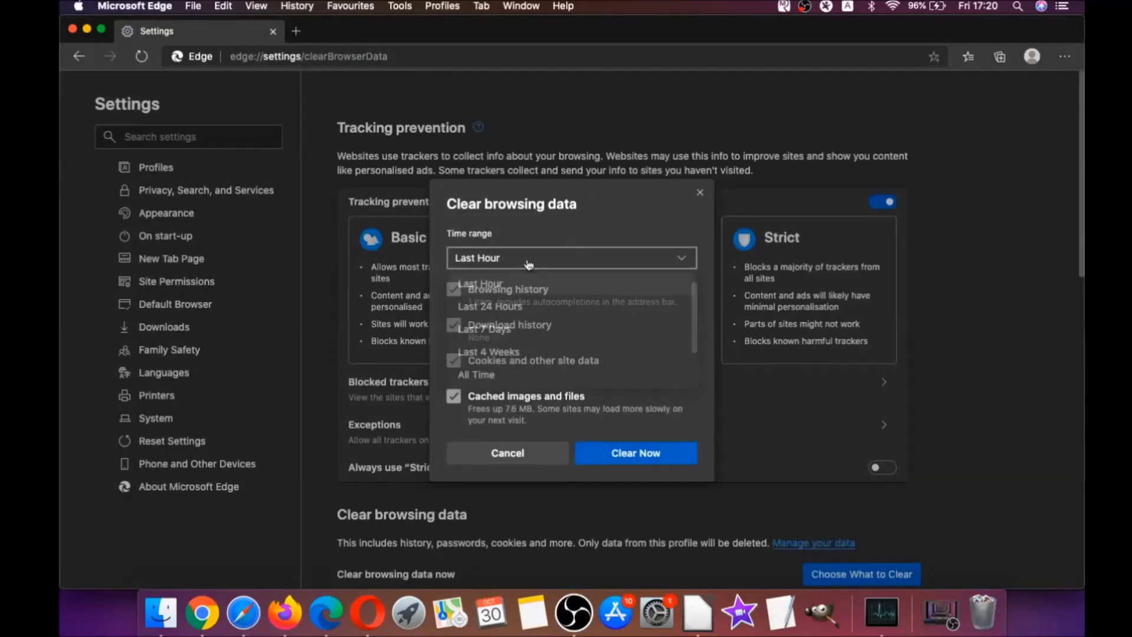
left_click(487, 375)
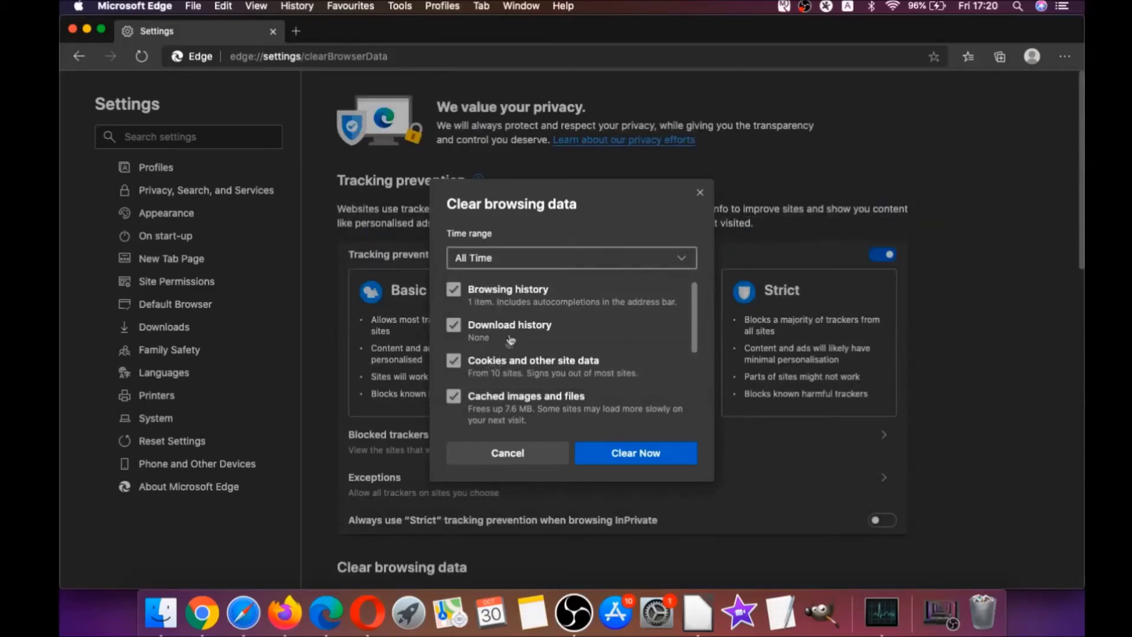
scroll(511, 340, "down", 5)
left_click(452, 327)
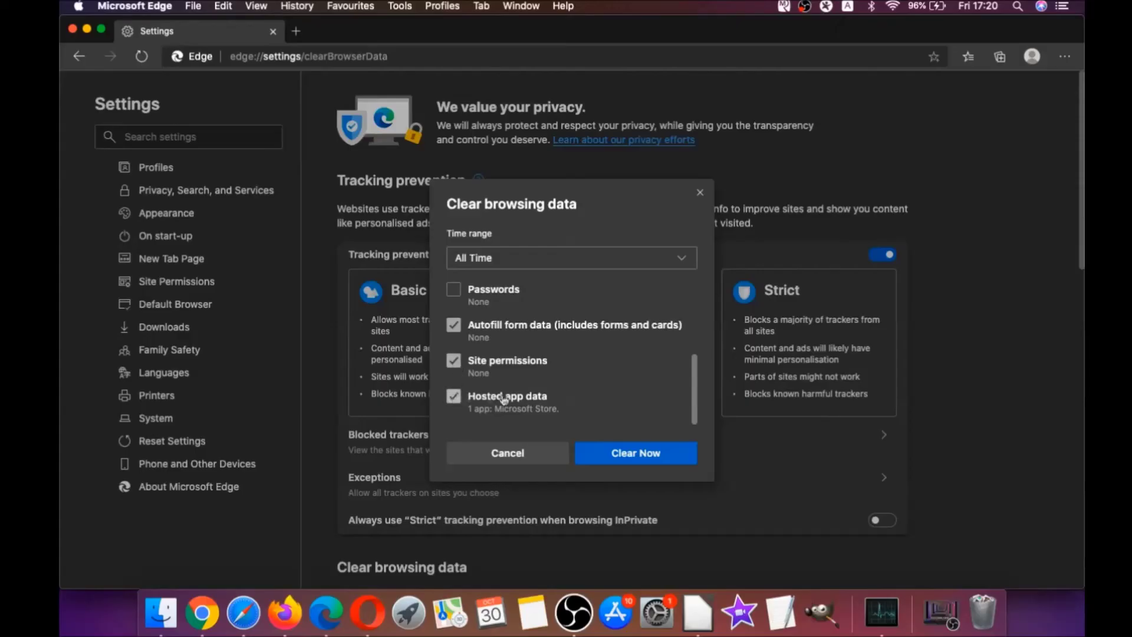
left_click(609, 447)
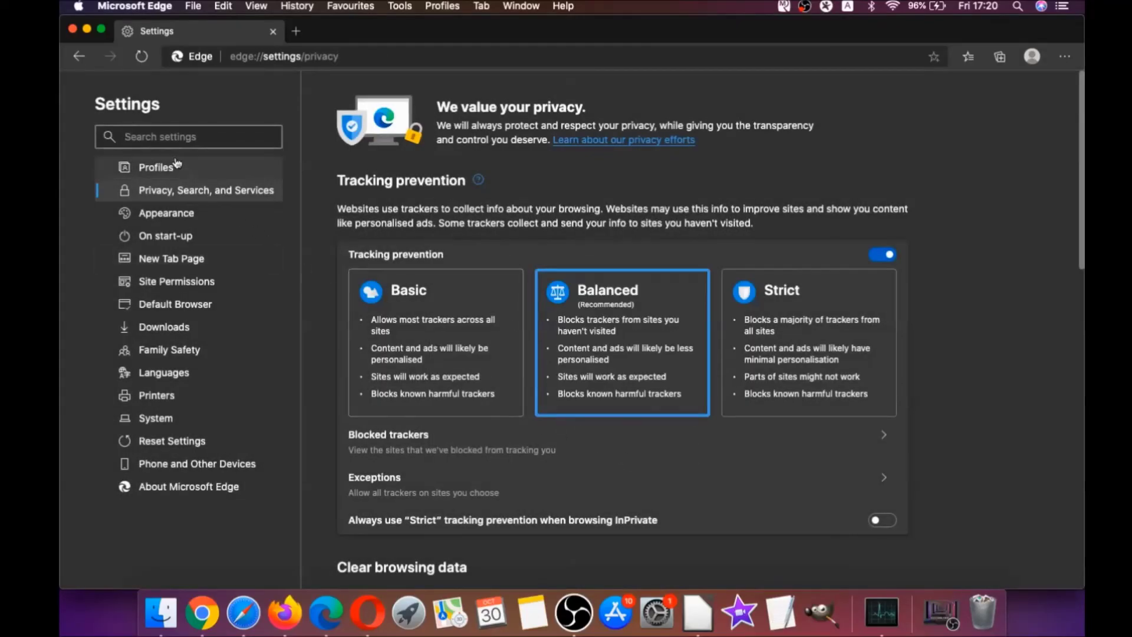
left_click(73, 30)
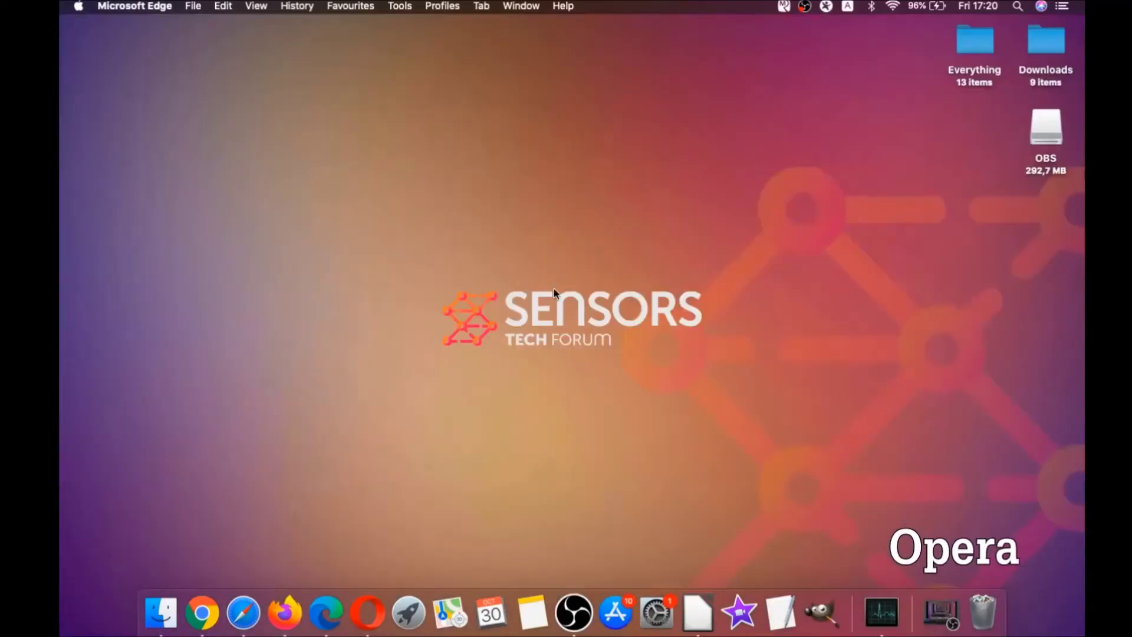
left_click(375, 605)
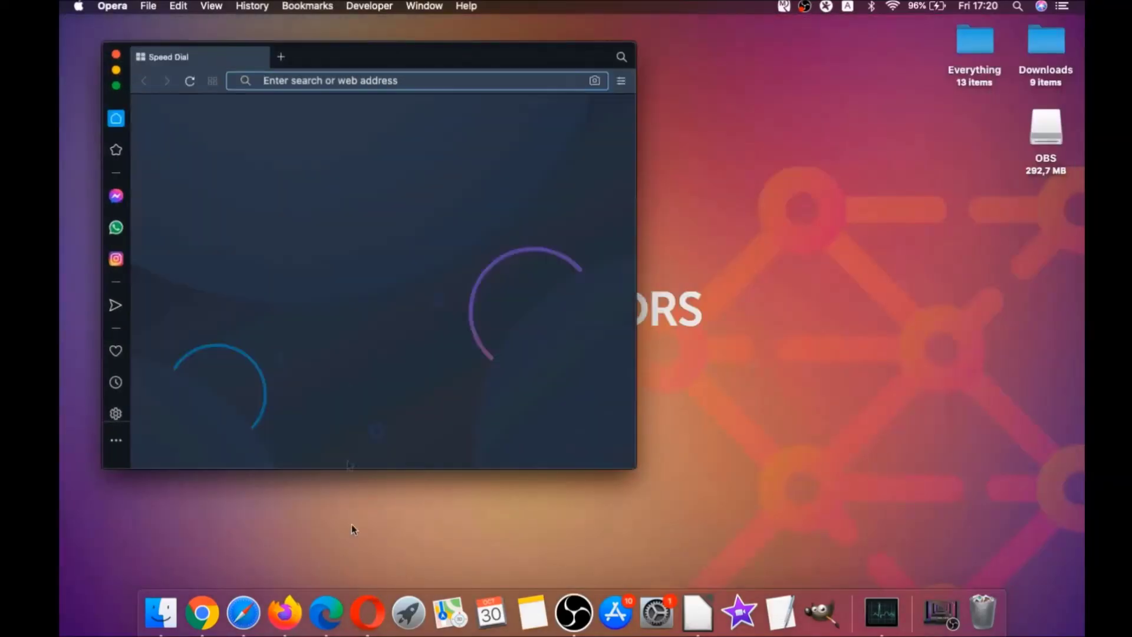
Make Opera full screen and go to opera://settings/clearBrowserData.
left_click(115, 86)
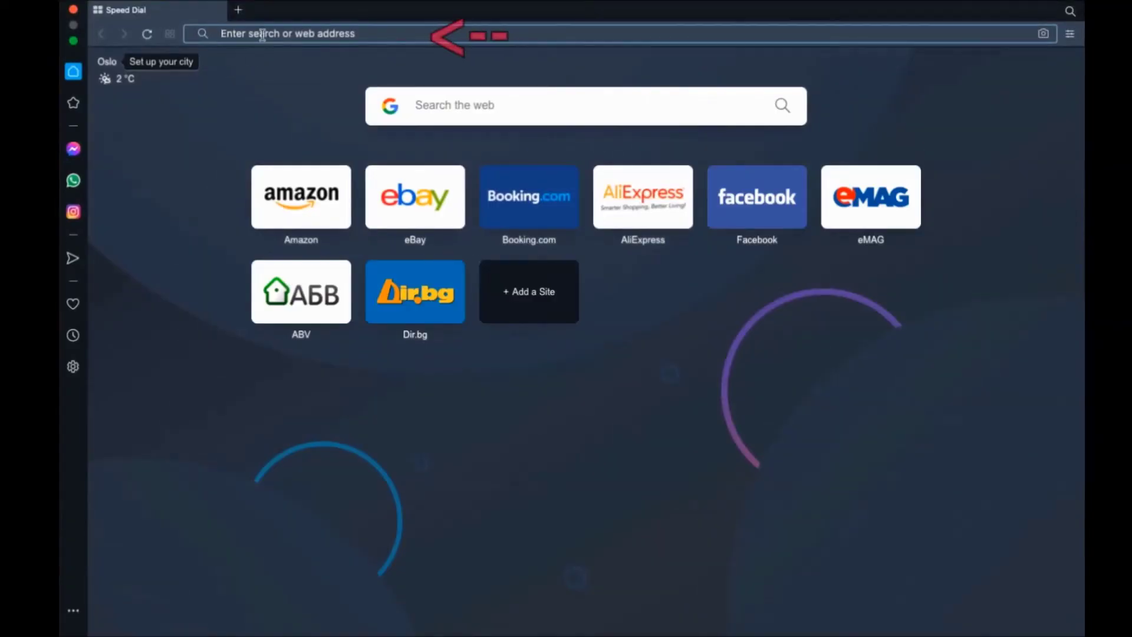
type("opera:")
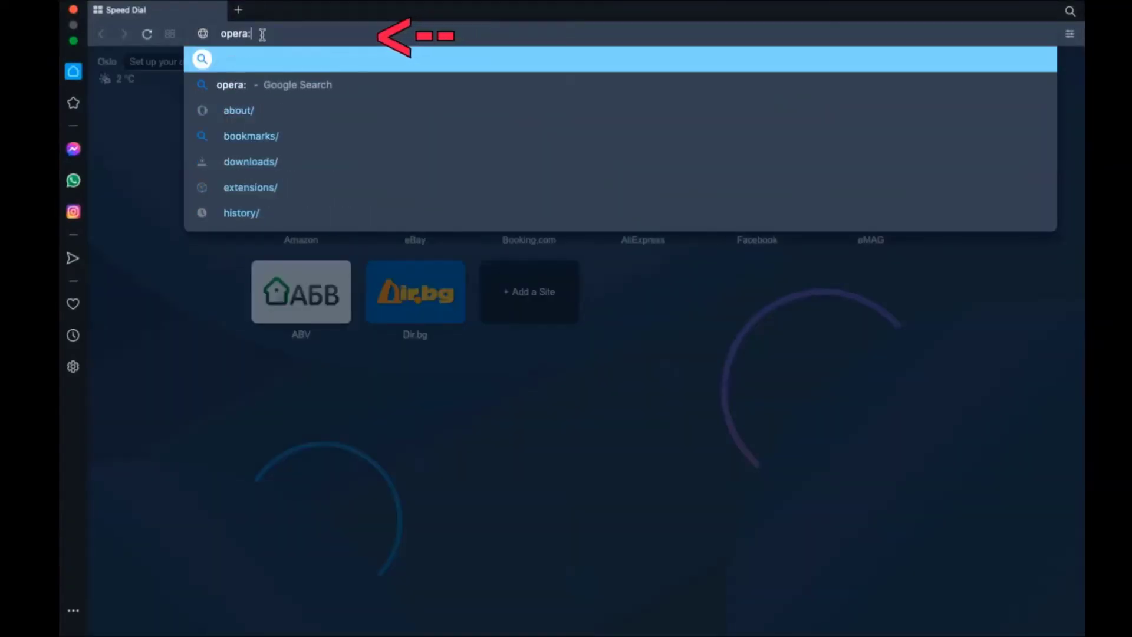
type("//setting")
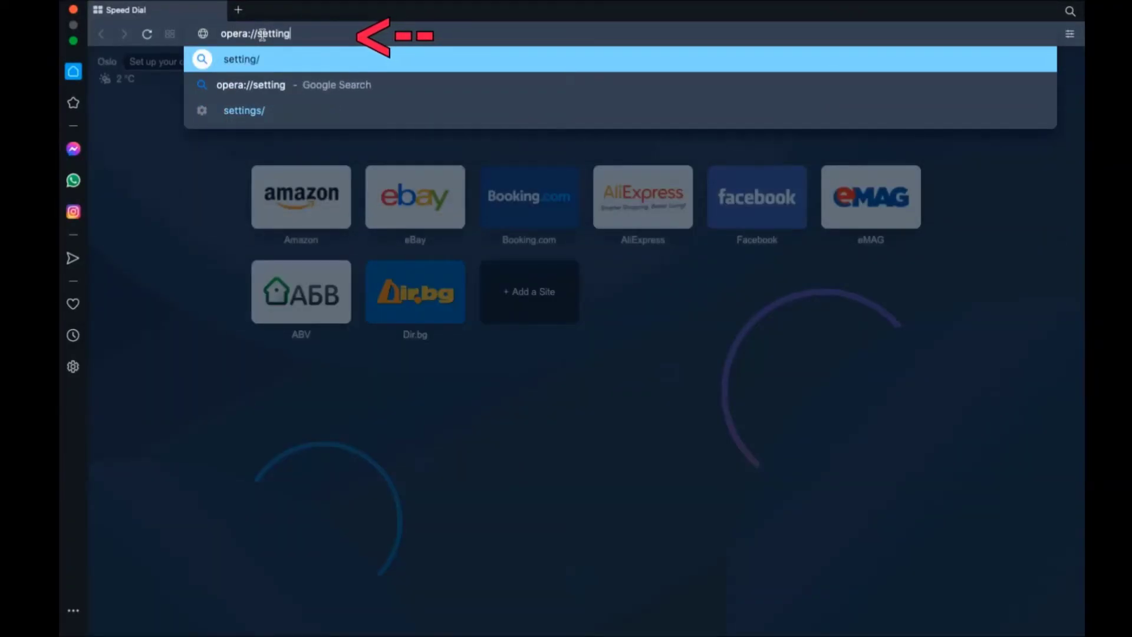
type("s/clearBrowser")
type("Data")
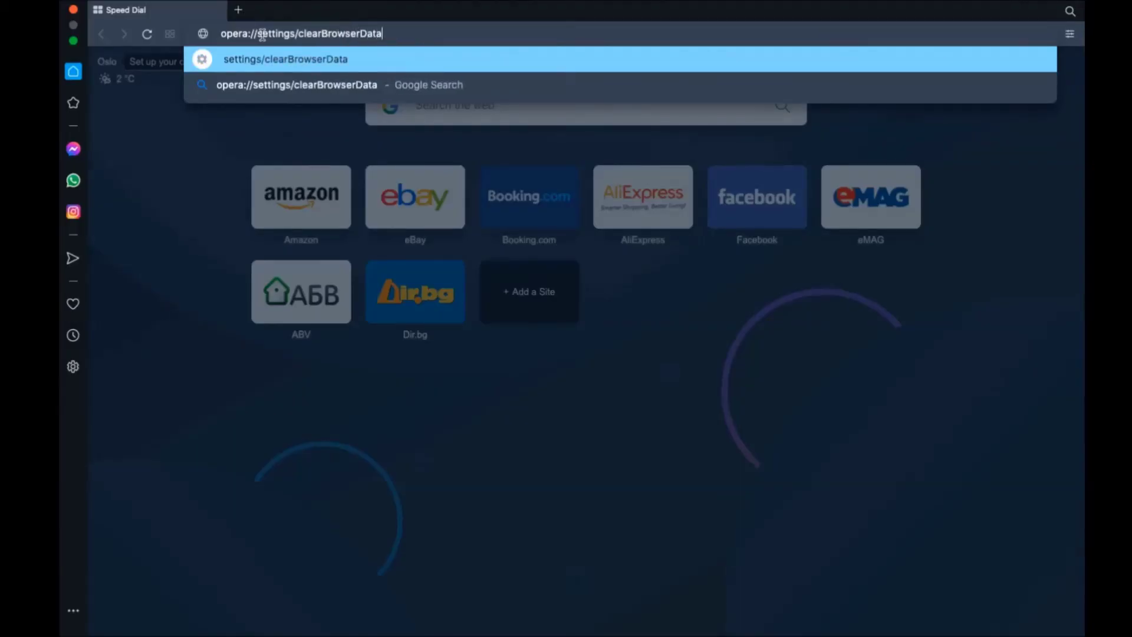
key("Return")
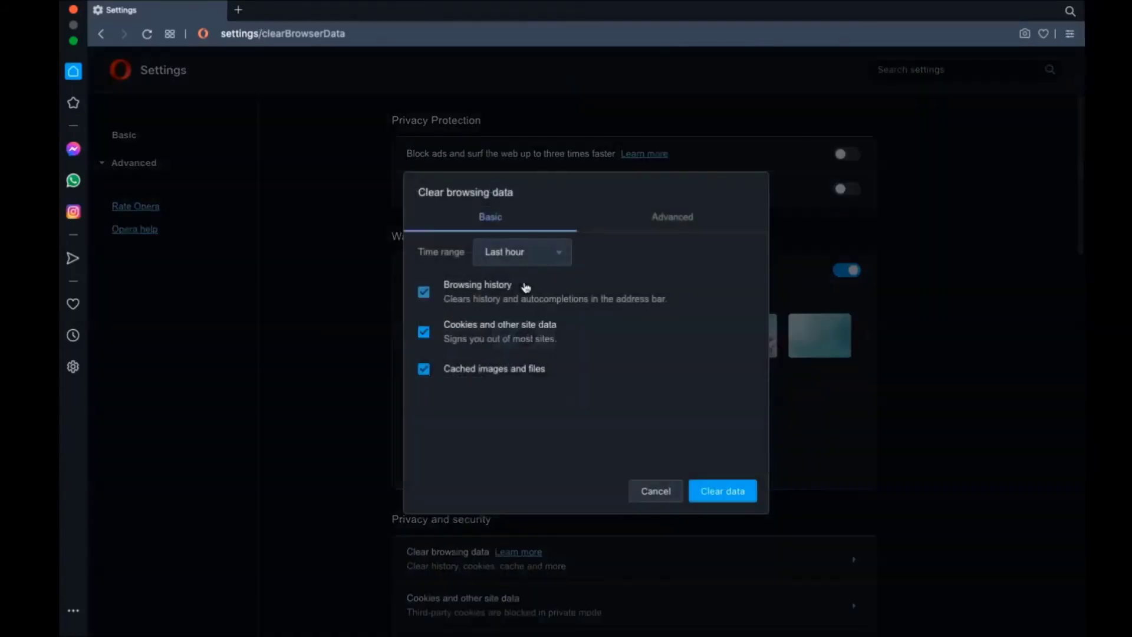
Clear Opera's All time browsing data, including autofill and hosted app data, then close Opera.
left_click(539, 260)
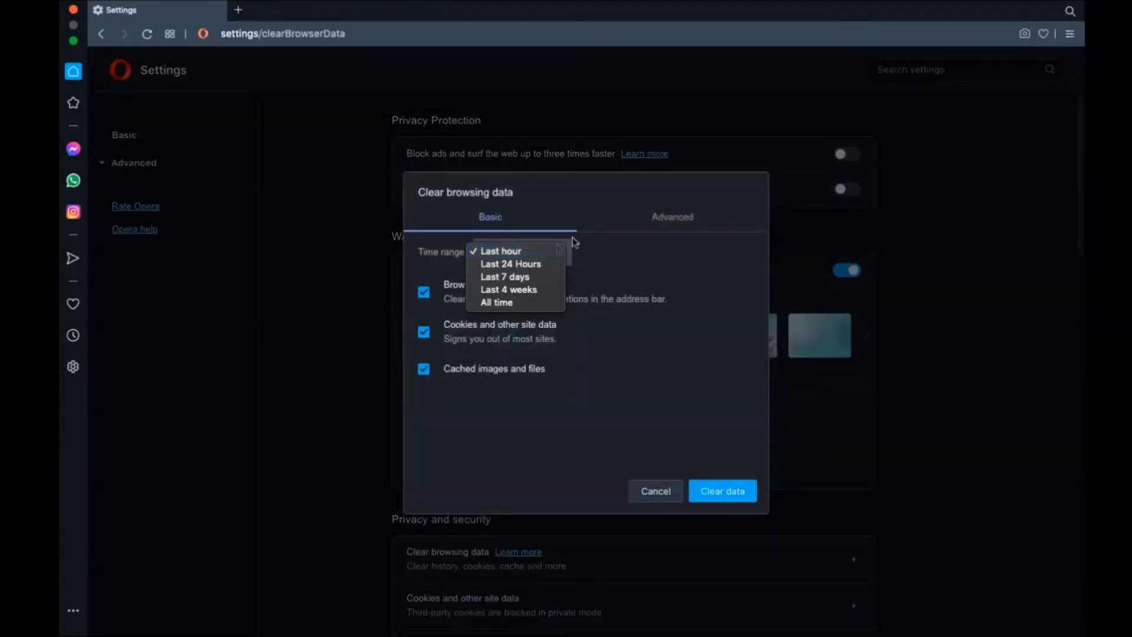
left_click(640, 223)
left_click(670, 218)
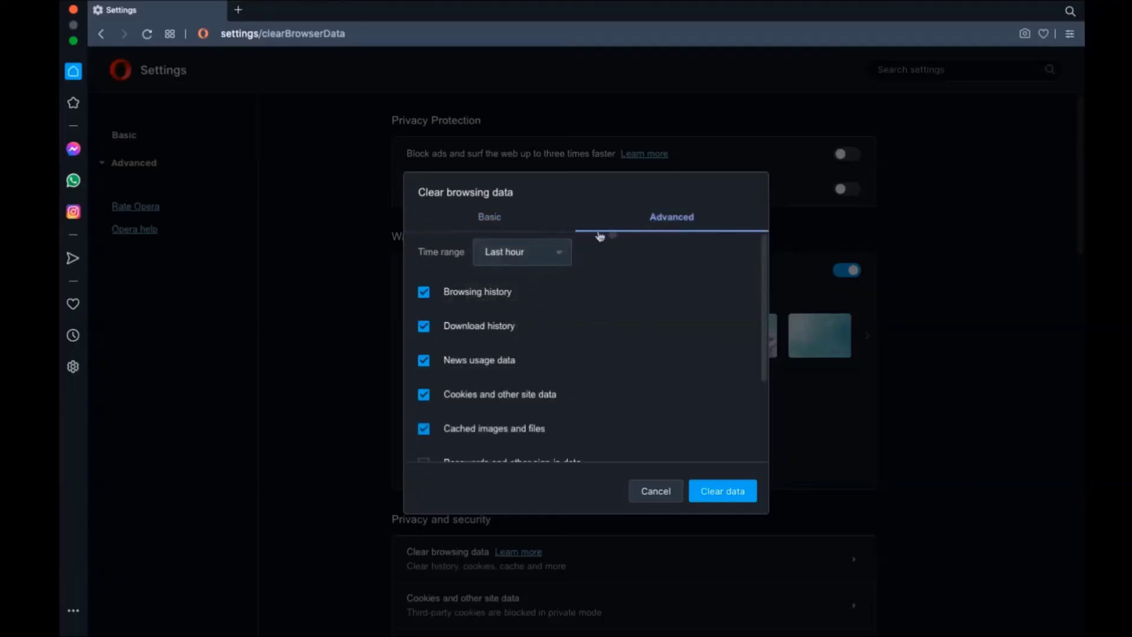
left_click(550, 258)
left_click(522, 302)
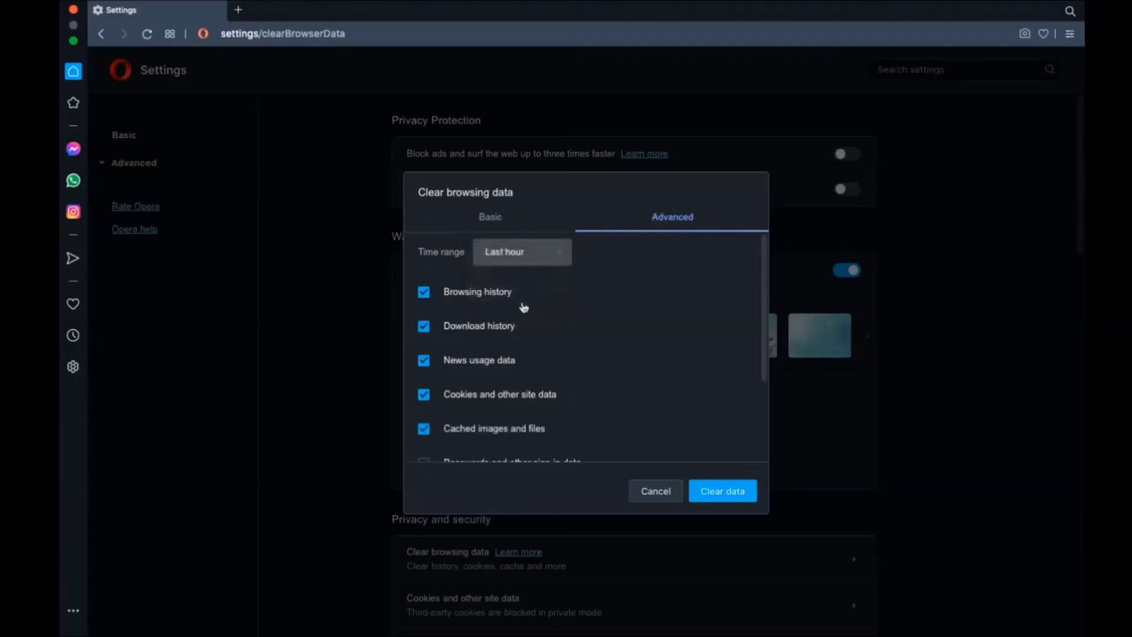
scroll(519, 302, "down", 1)
scroll(516, 310, "down", 2)
left_click(456, 385)
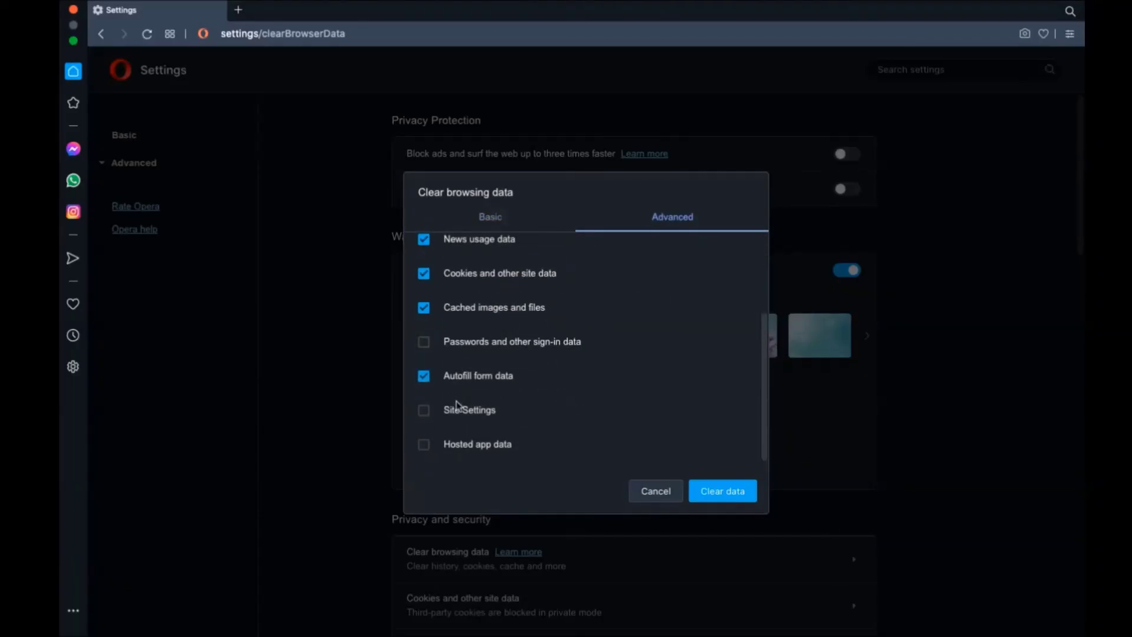
left_click(458, 447)
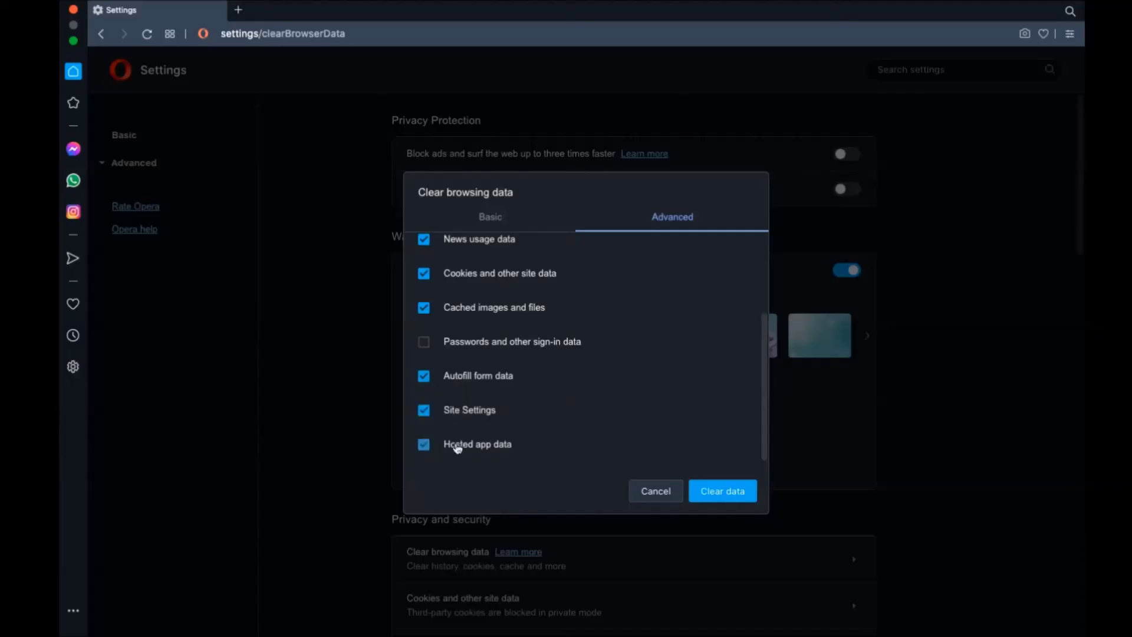
left_click(719, 494)
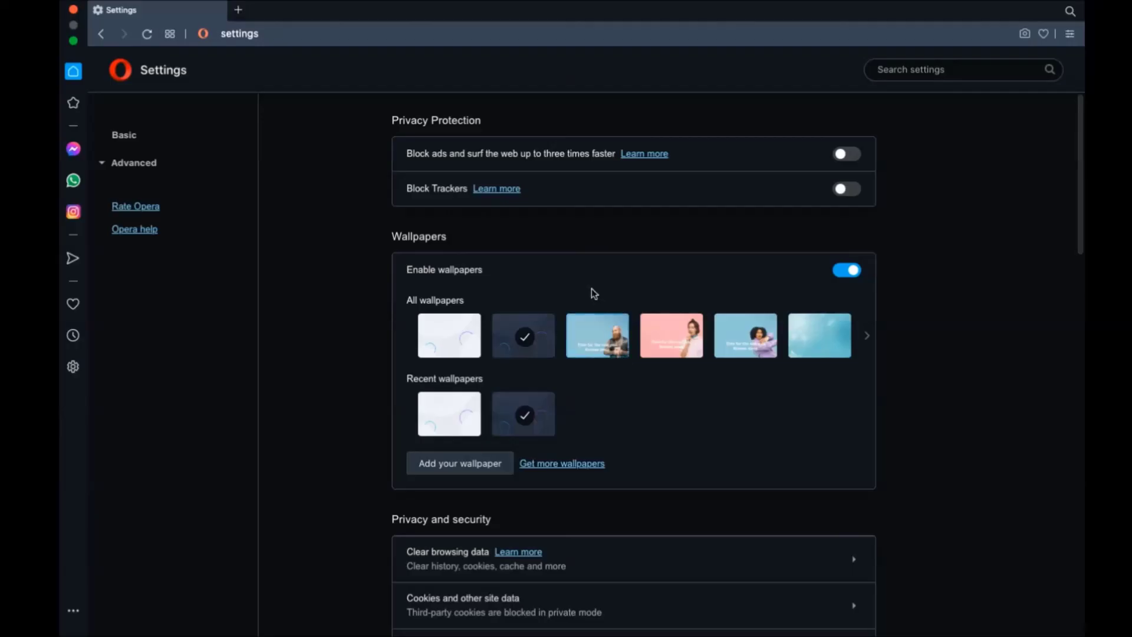
left_click(72, 9)
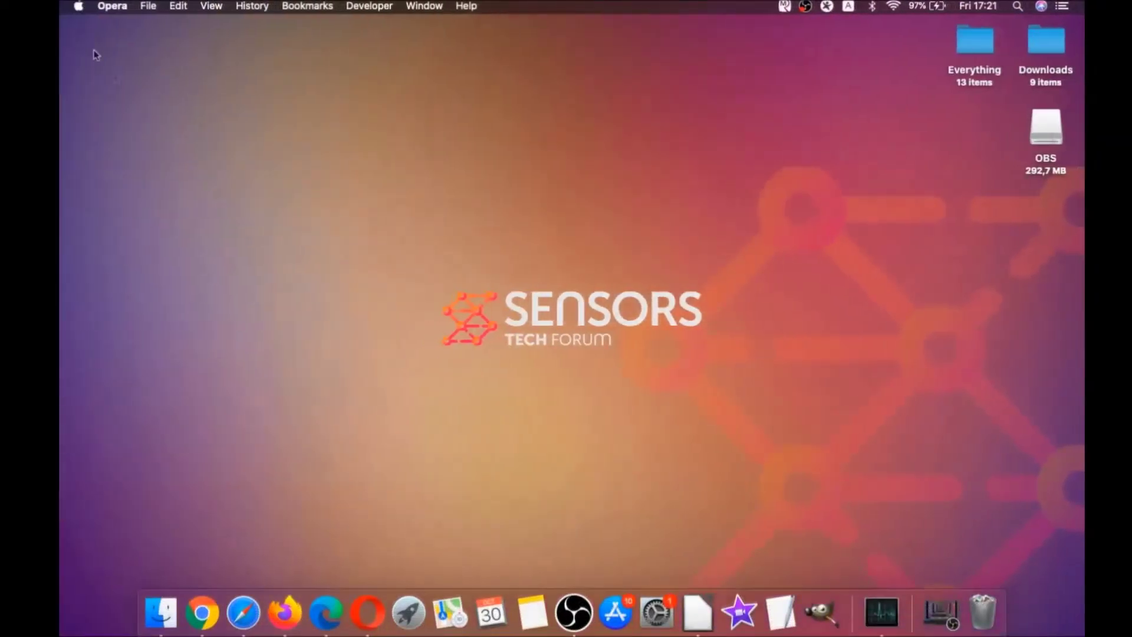